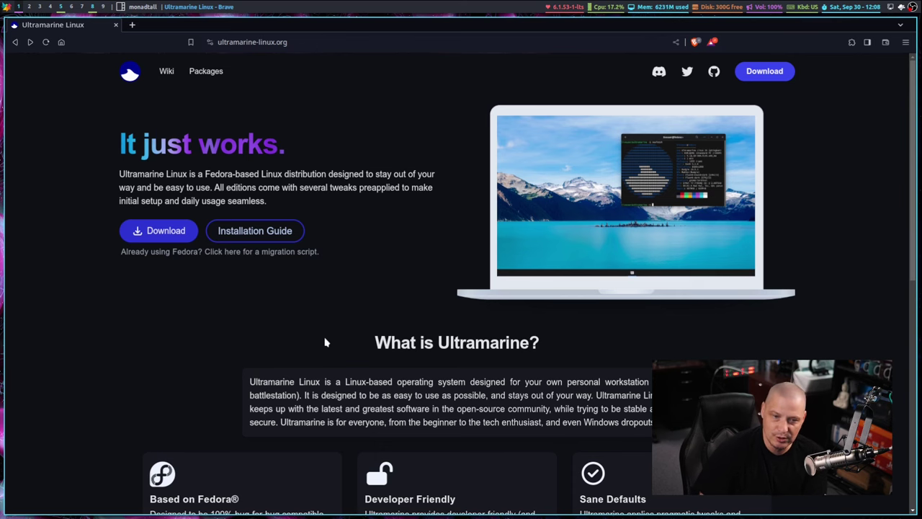
Open the page listing Ultramarine editions to download and scroll through it.
left_click(160, 231)
scroll(768, 291, "down", 3)
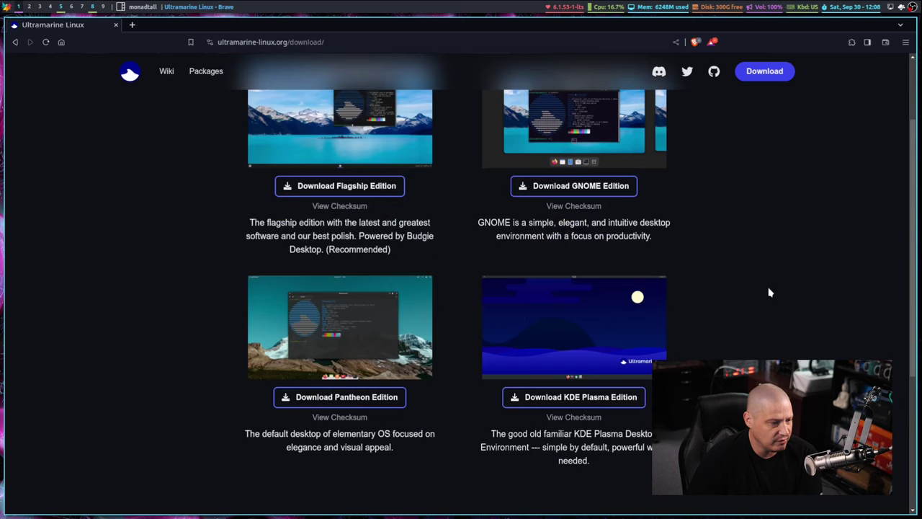
scroll(769, 292, "up", 2)
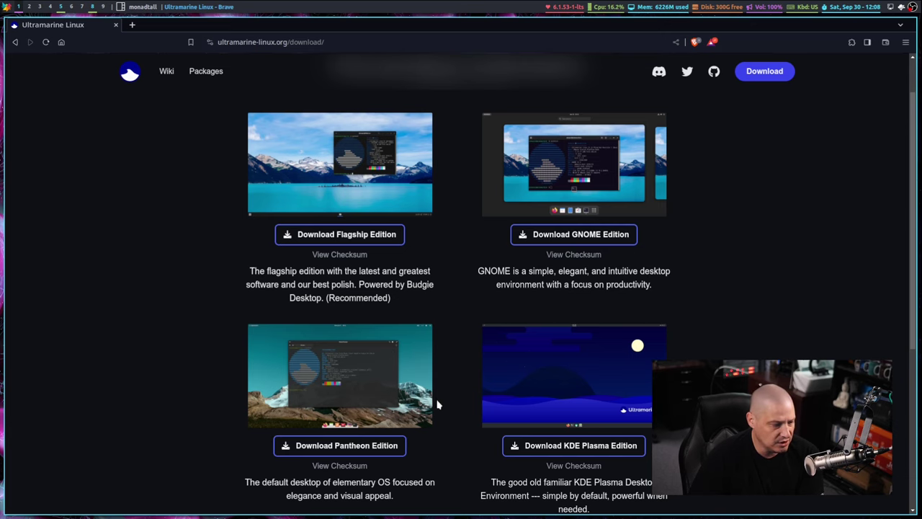
scroll(688, 355, "down", 2)
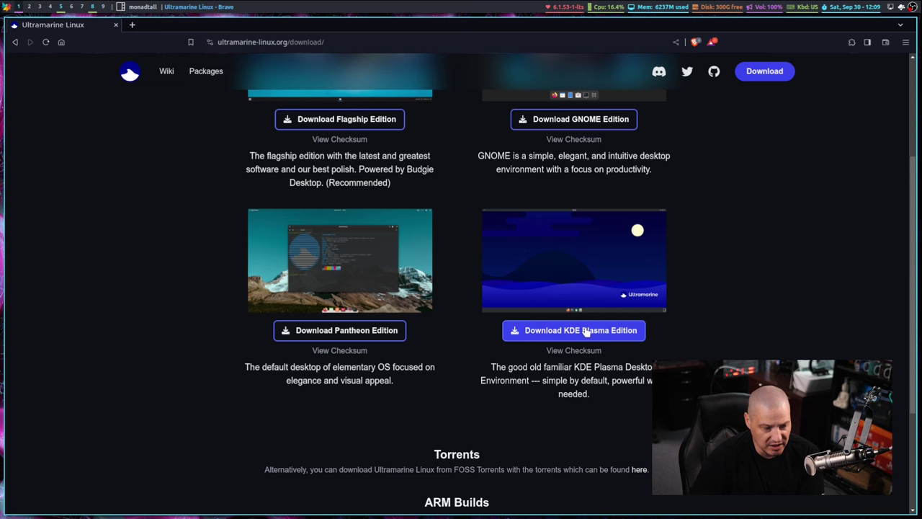
scroll(535, 288, "up", 3)
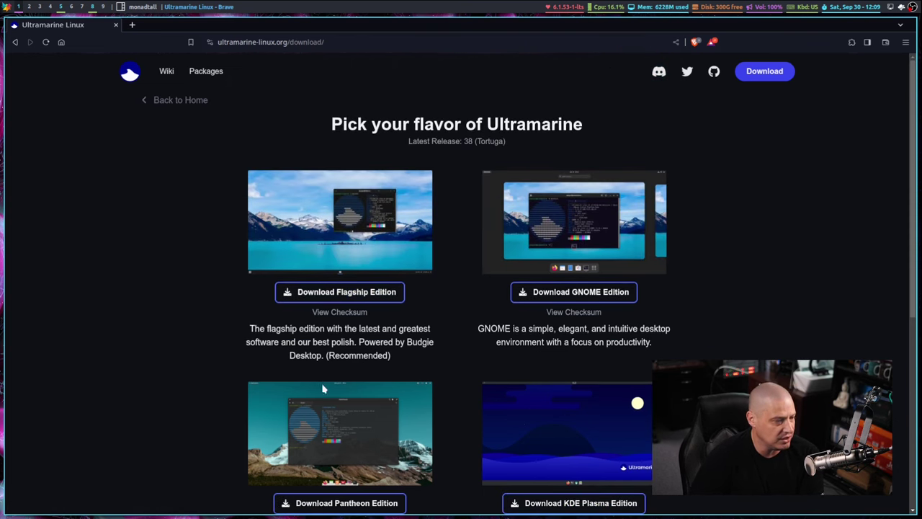
Return to the Ultramarine Linux home page and select its 'It just works.' headline.
left_click(14, 42)
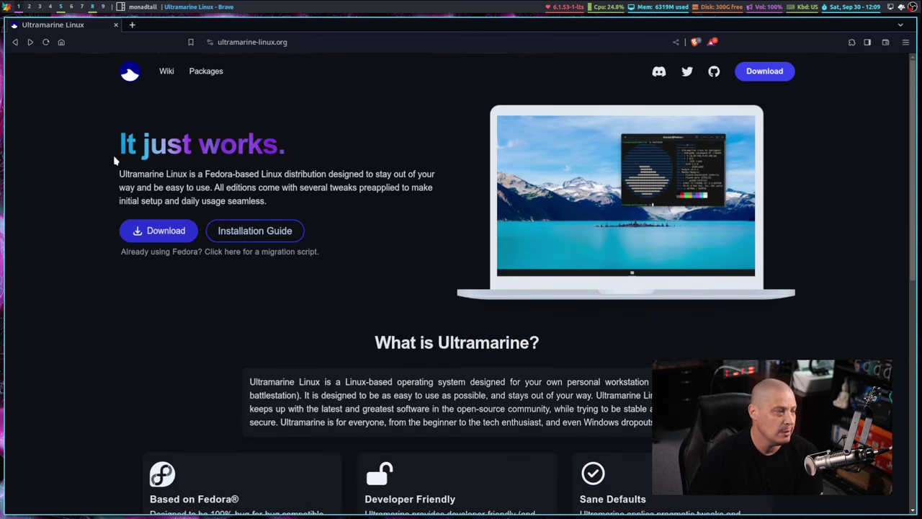
left_click_drag(99, 142, 296, 144)
left_click(363, 278)
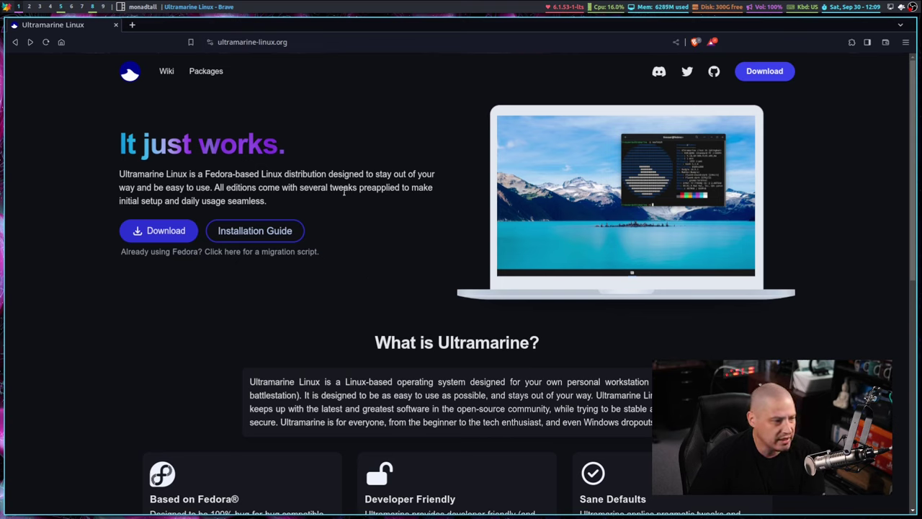
left_click_drag(214, 189, 362, 173)
scroll(565, 247, "down", 3)
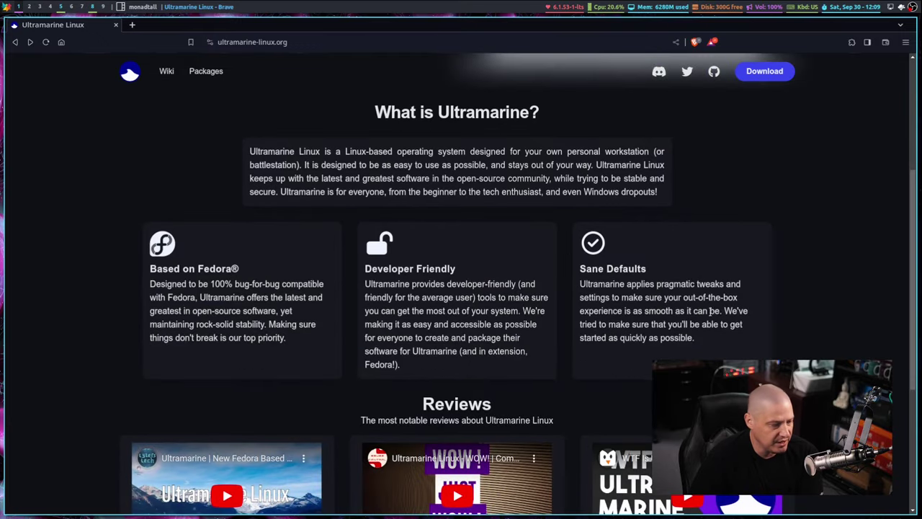
scroll(879, 318, "down", 3)
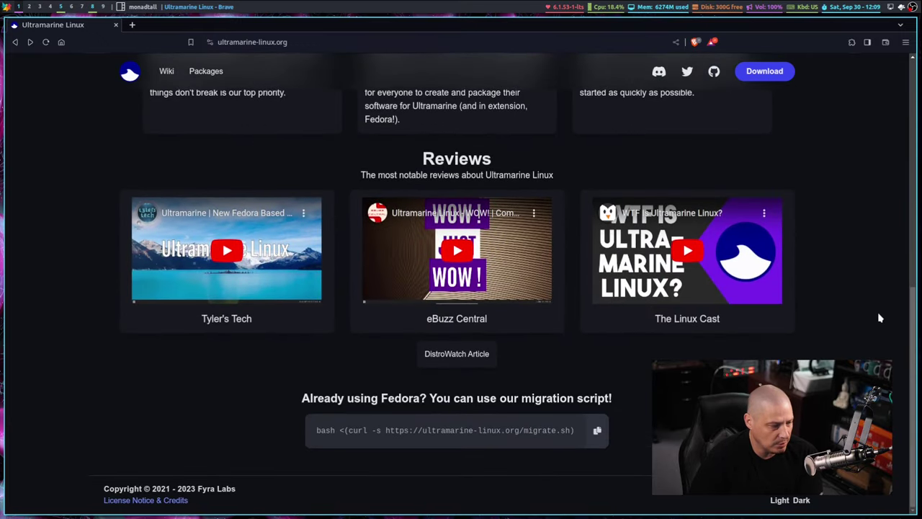
scroll(879, 317, "up", 8)
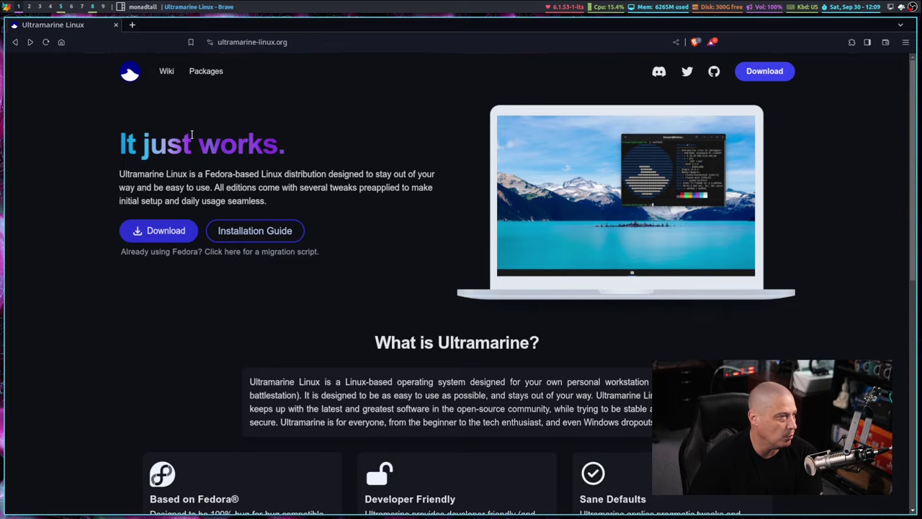
Open wiki.ultramarine-linux.org in a new tab and scroll its Welcome page.
left_click(166, 71)
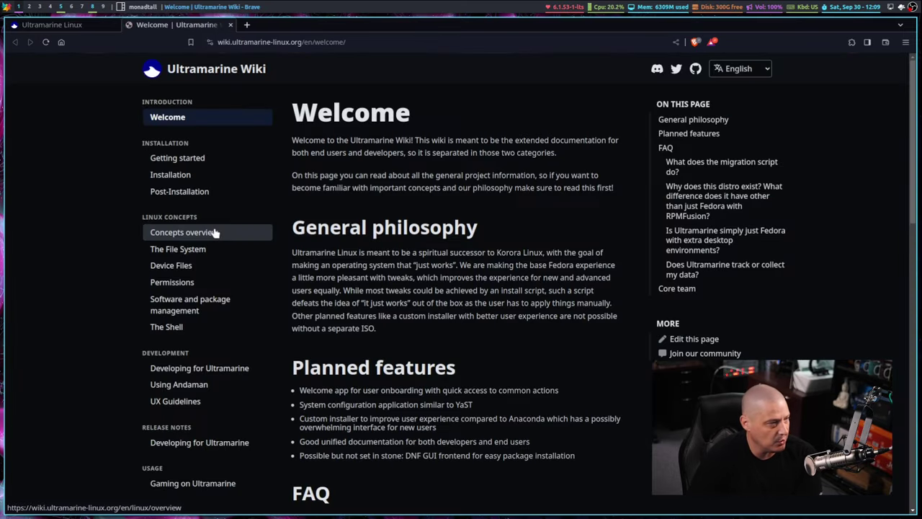
scroll(214, 313, "down", 6)
scroll(214, 313, "up", 6)
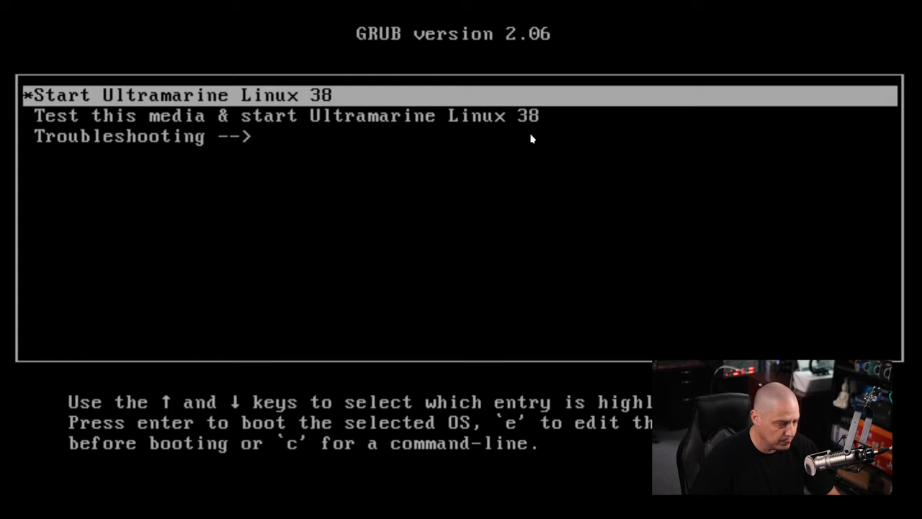
Boot 'Start Ultramarine Linux 38' from GRUB and launch Install to Hard Drive from the live desktop.
key("Return")
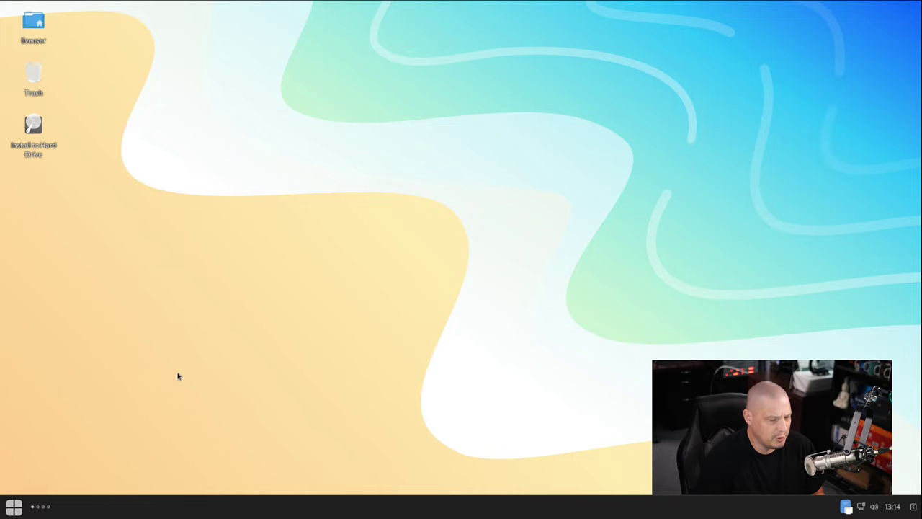
double_click(34, 130)
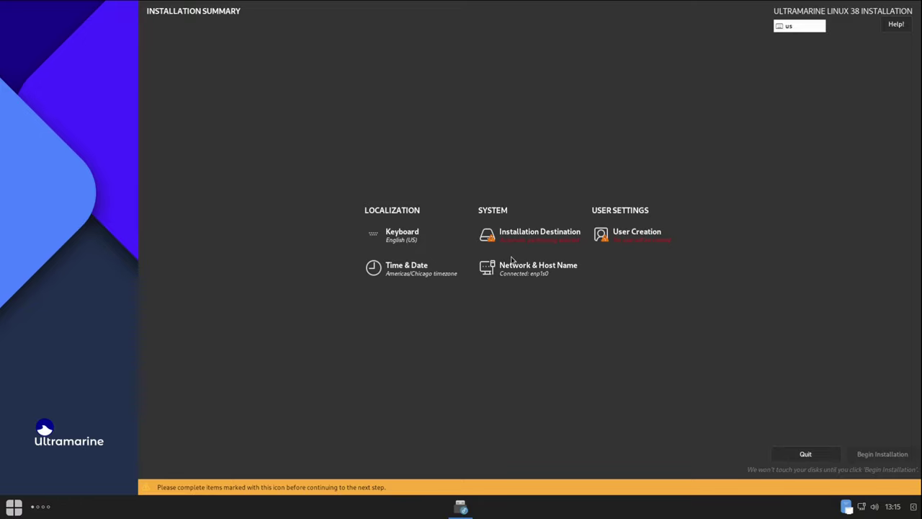
Choose the 25 GiB vda disk as installation destination with Automatic storage partitioning.
left_click(522, 237)
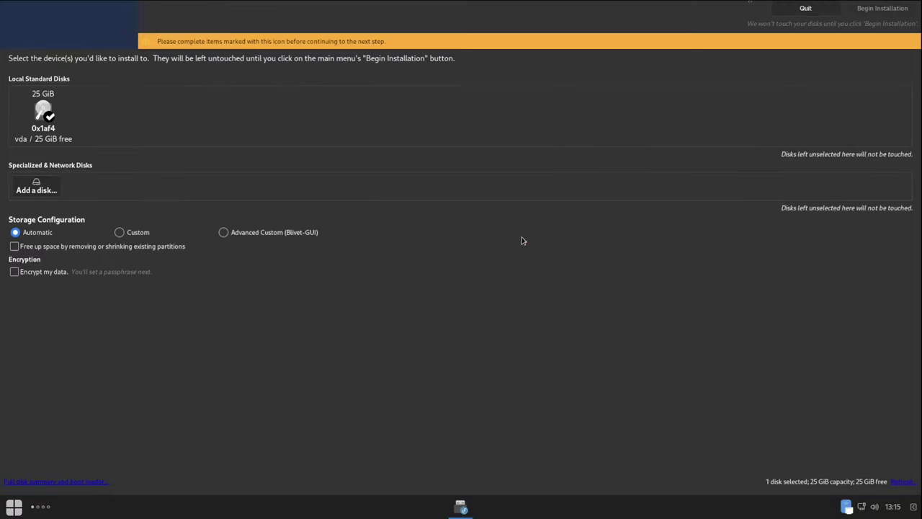
left_click(41, 110)
left_click(42, 110)
left_click(46, 117)
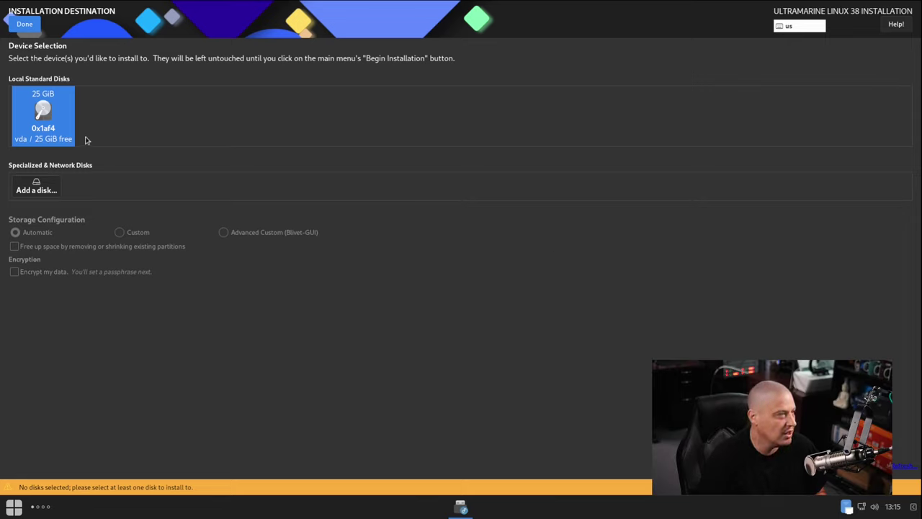
left_click(62, 118)
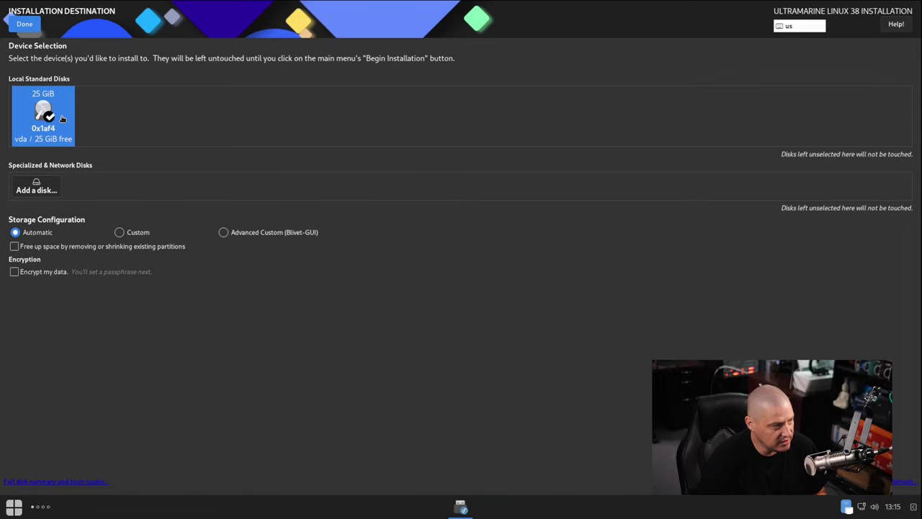
left_click(62, 118)
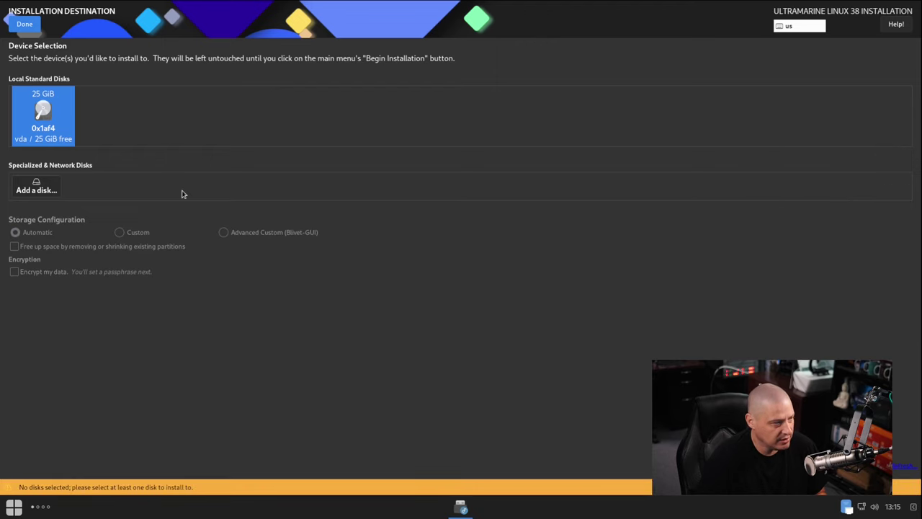
left_click(52, 128)
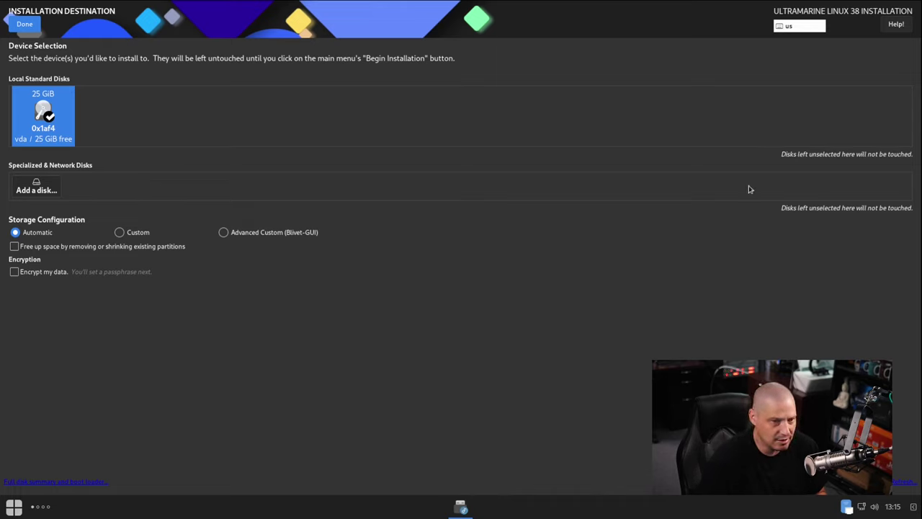
left_click(26, 23)
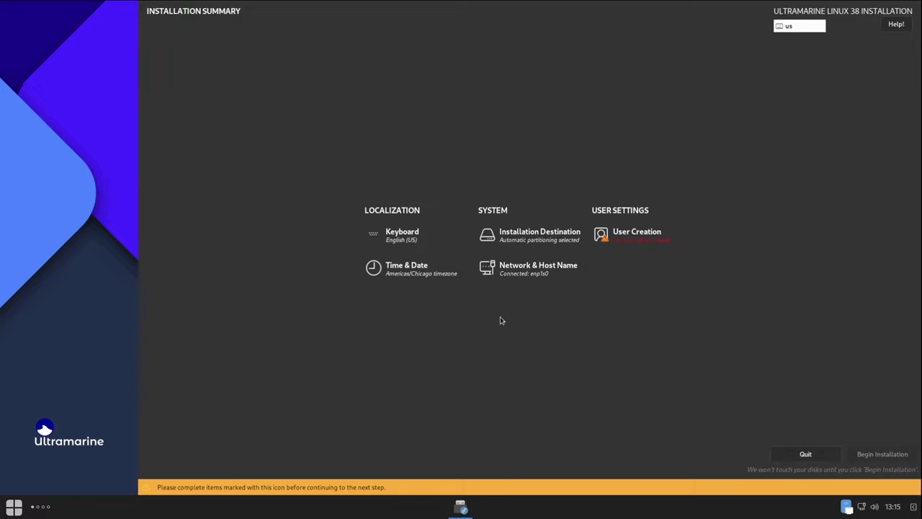
Create an administrator account with a full name and password, accepting the short-password warning.
left_click(642, 238)
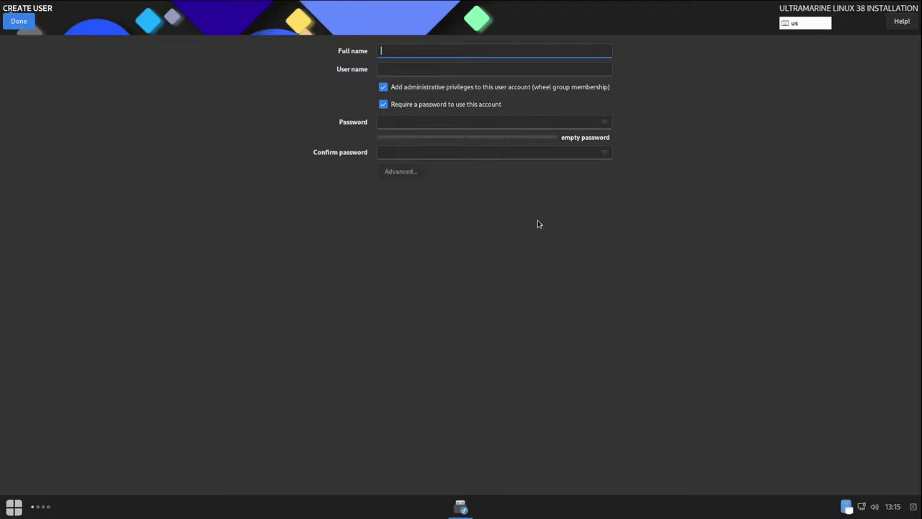
left_click(402, 121)
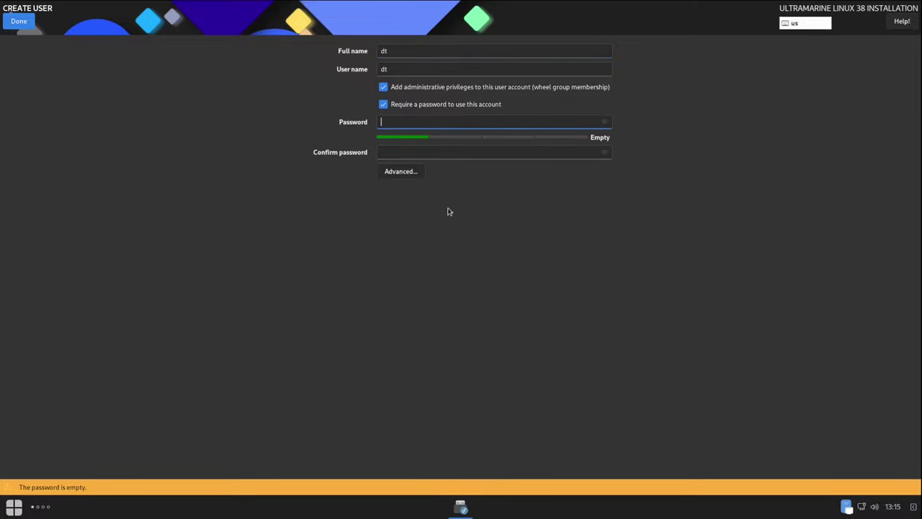
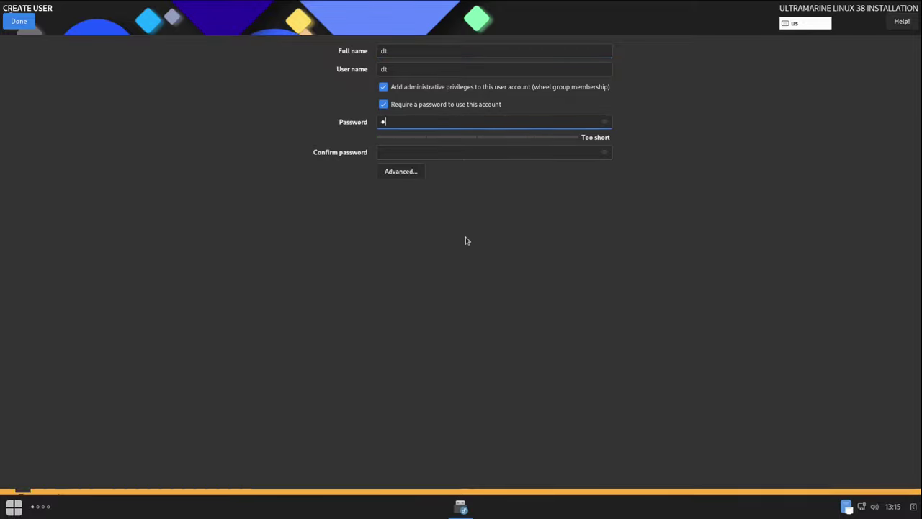
left_click(428, 152)
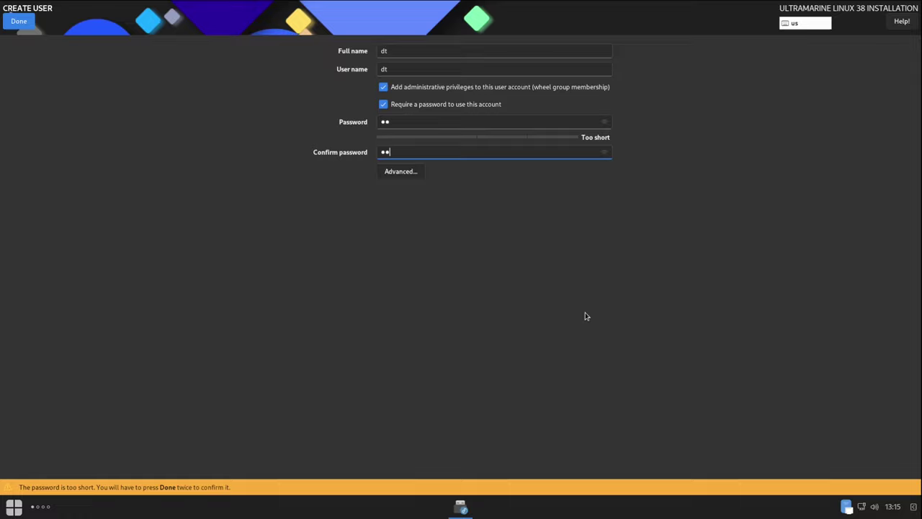
left_click(19, 25)
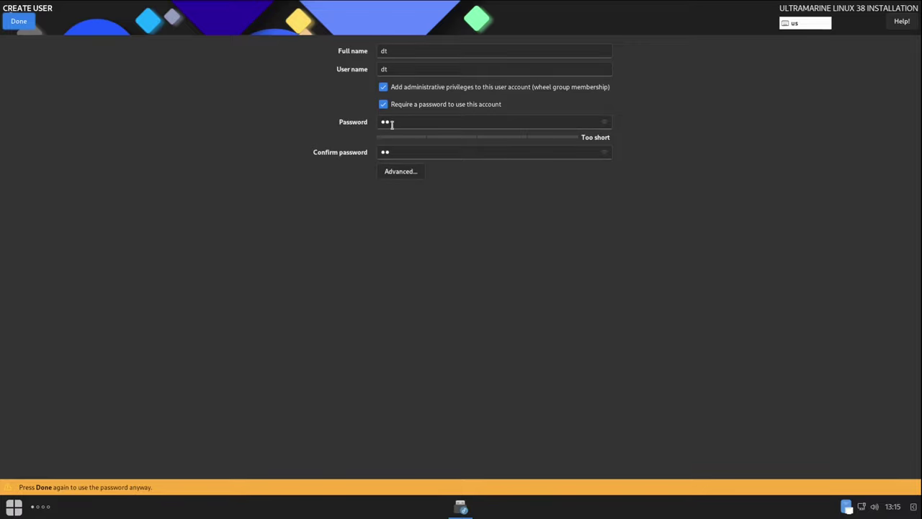
left_click(18, 22)
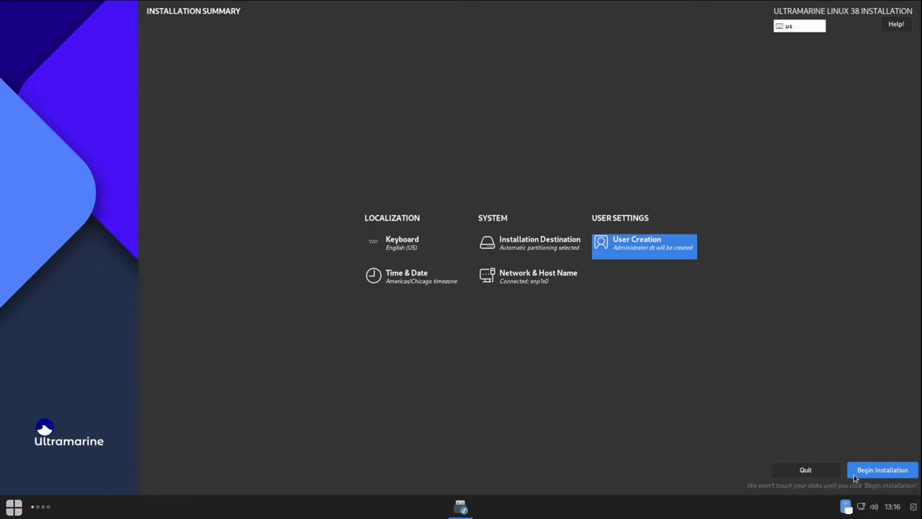
Install Ultramarine Linux 38 to disk and close the installer once it reports Complete.
left_click(866, 471)
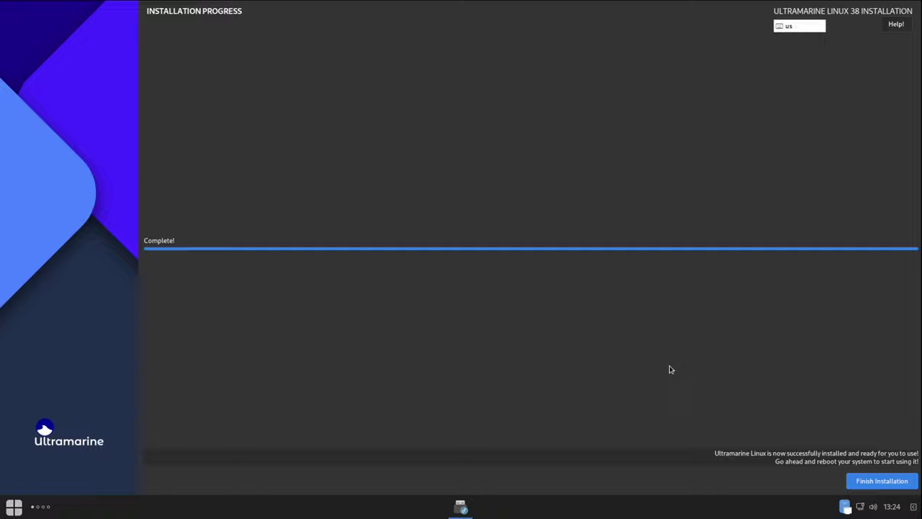
left_click(880, 481)
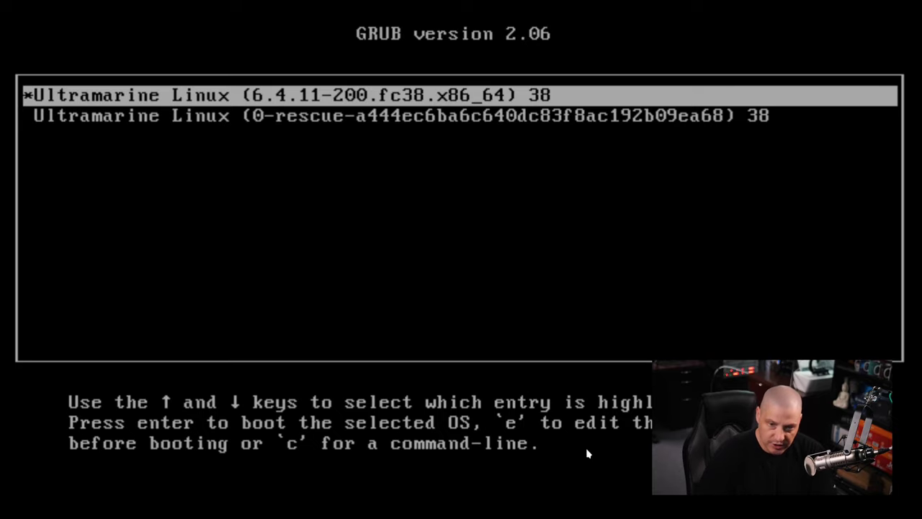
Boot the installed system's default GRUB entry and log in at LightDM with the account password.
key("Return")
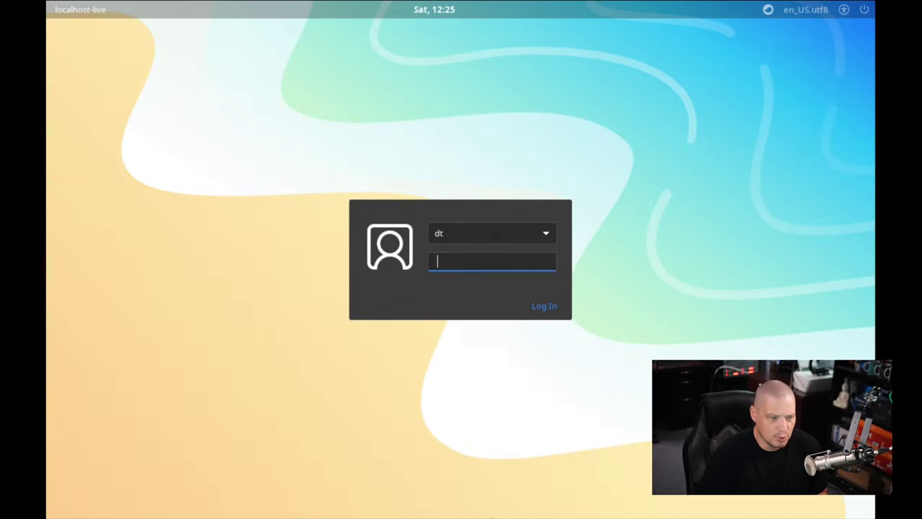
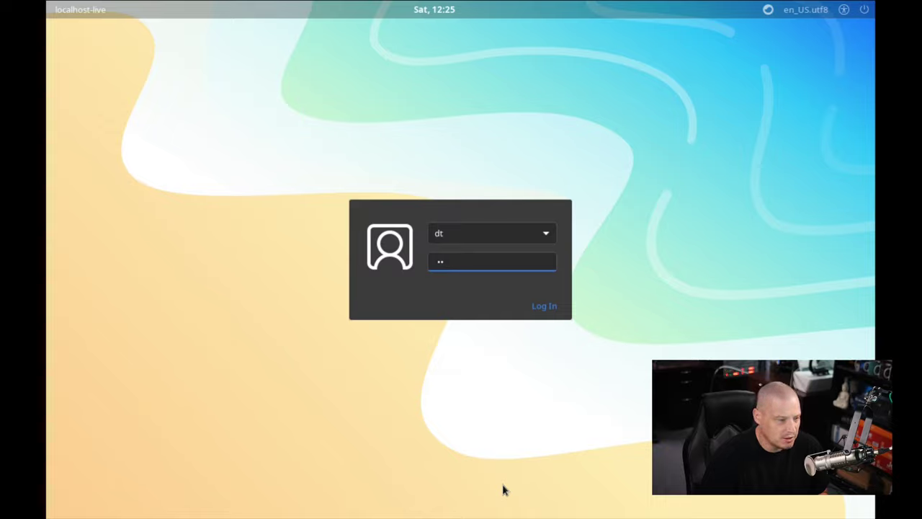
key("Return")
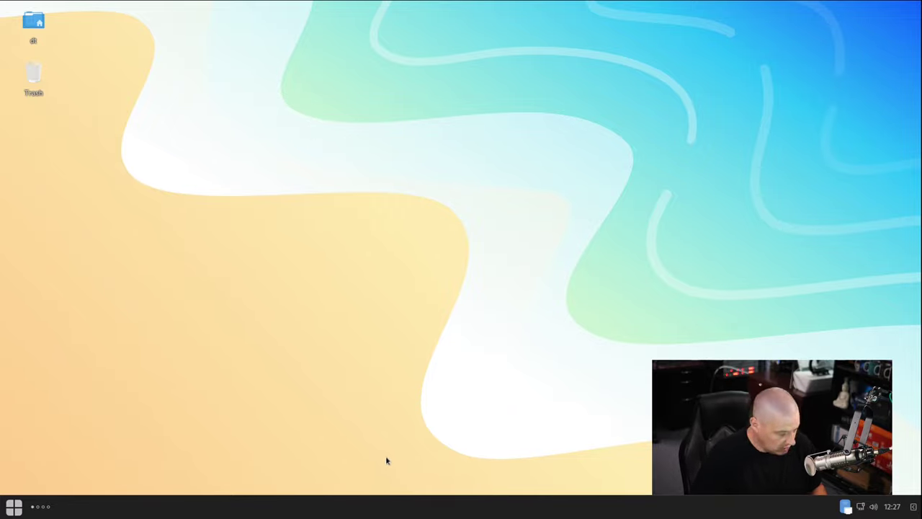
Launch Terminal by searching 'terminal' in the application menu.
key("super")
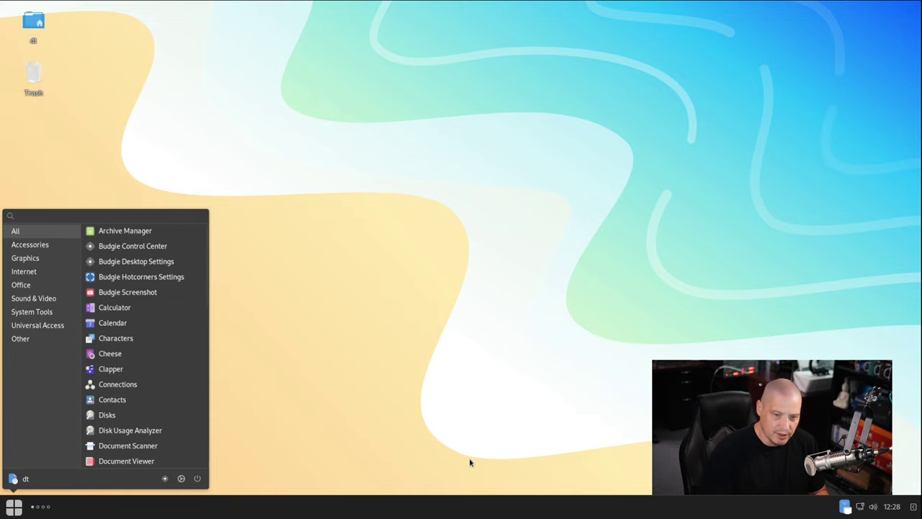
type("terminal")
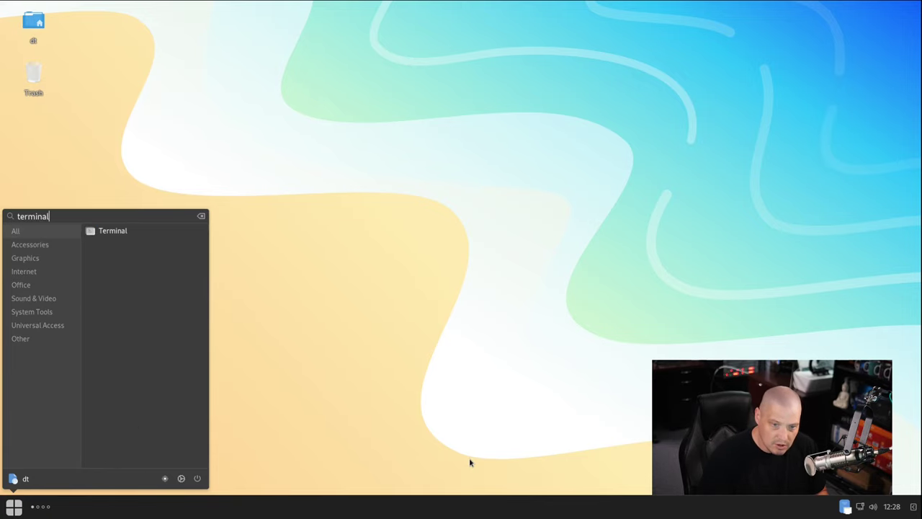
key("Return")
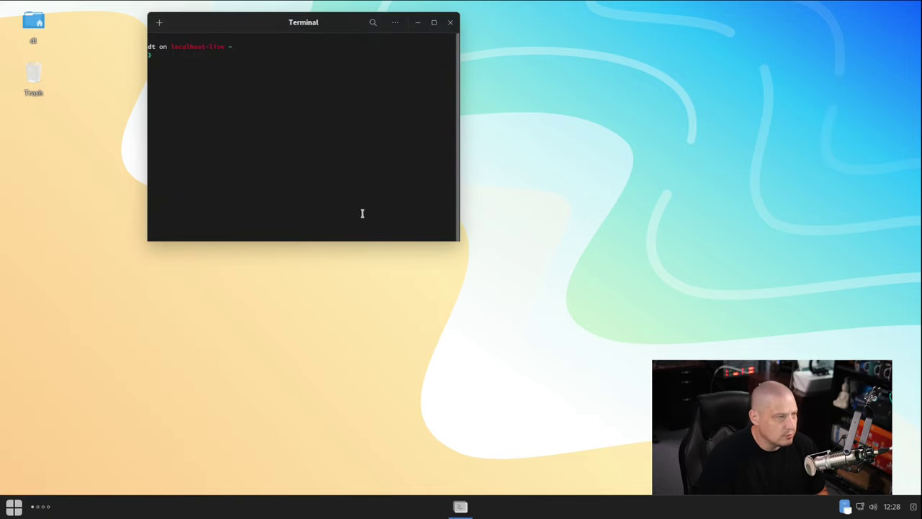
Maximize the terminal and enlarge its text two steps with Ctrl++.
double_click(296, 20)
key("ctrl+plus")
key("ctrl+plus")
key("ctrl+plus")
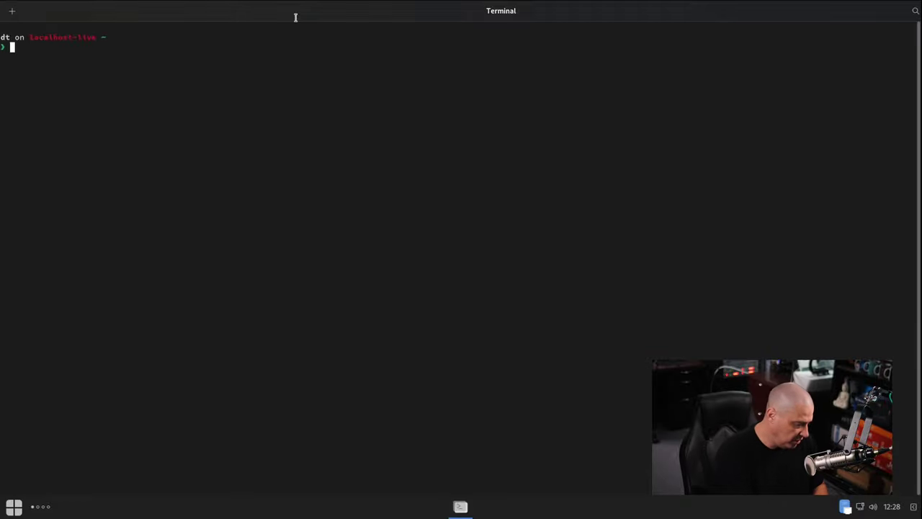
key("ctrl+plus")
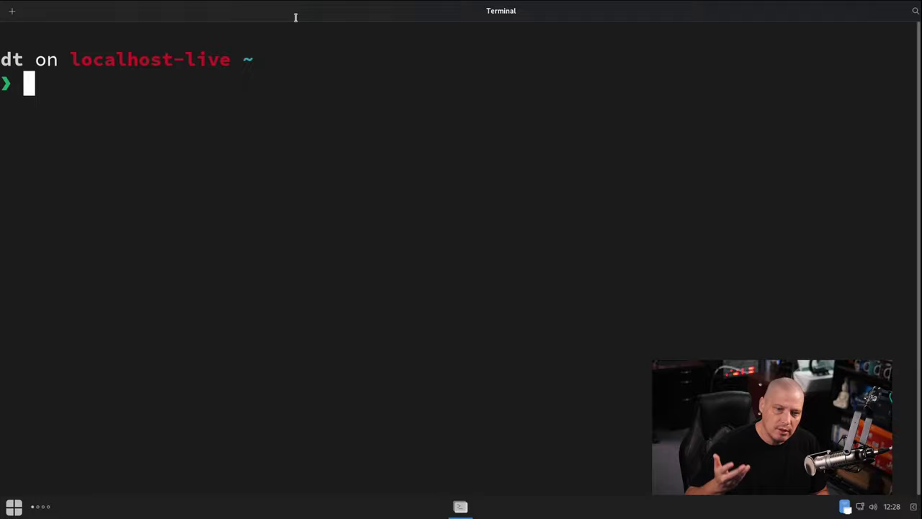
Run 'whereis lightdm' to locate LightDM, then restore the terminal to a small window.
type("w")
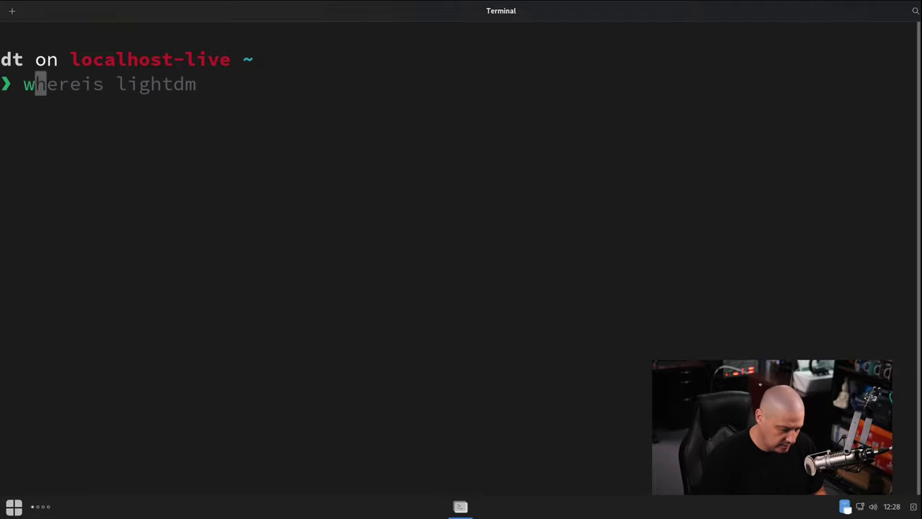
type("hereis")
key("Right")
key("Return")
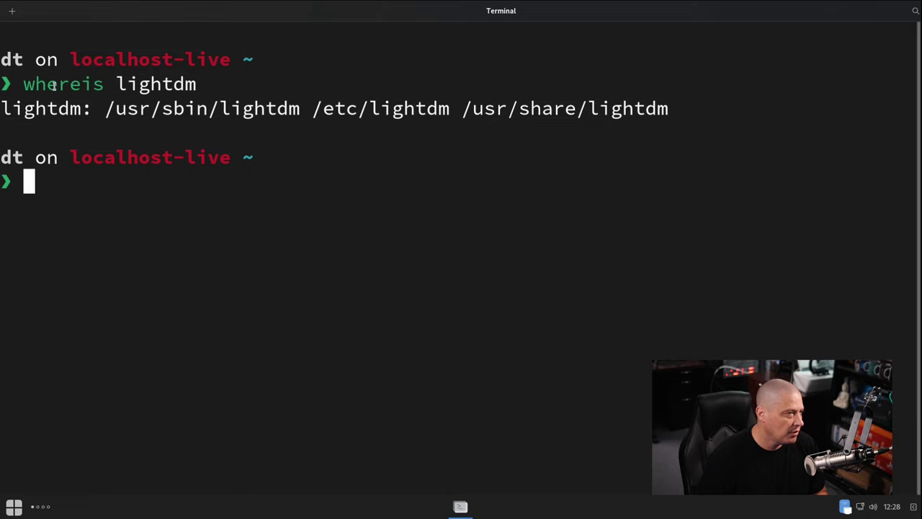
left_click_drag(25, 84, 101, 84)
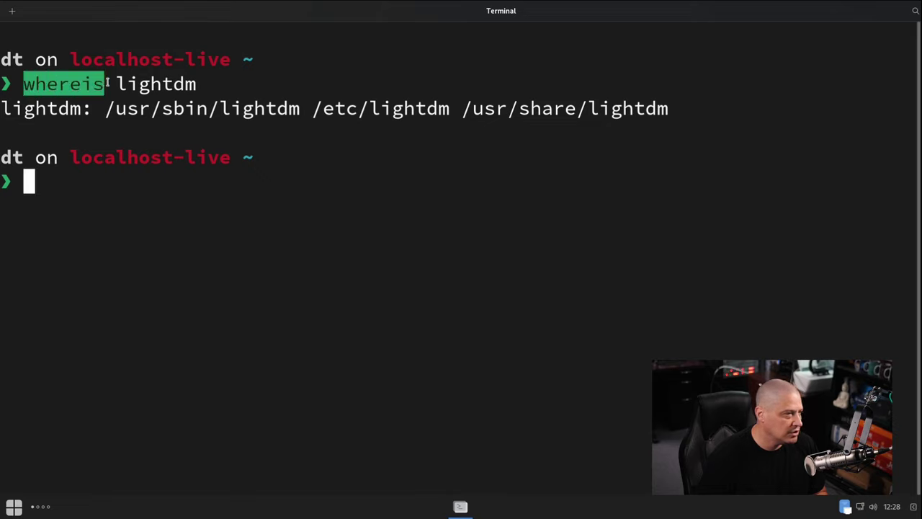
left_click(158, 84)
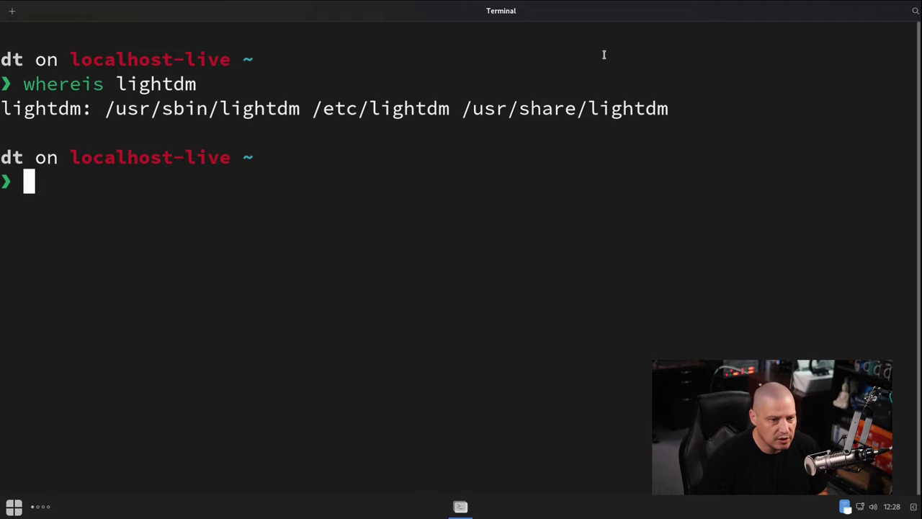
double_click(512, 15)
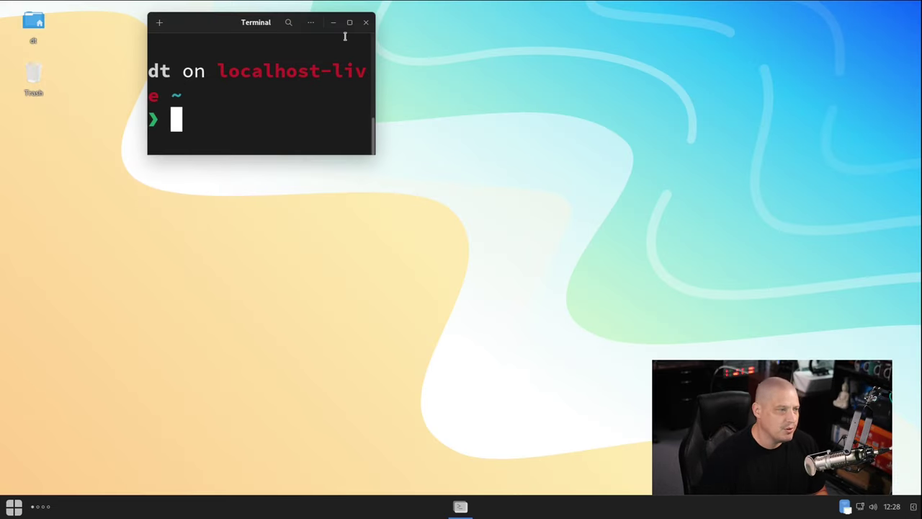
Close the terminal and launch Archive Manager from the menu's Accessories category.
left_click(367, 24)
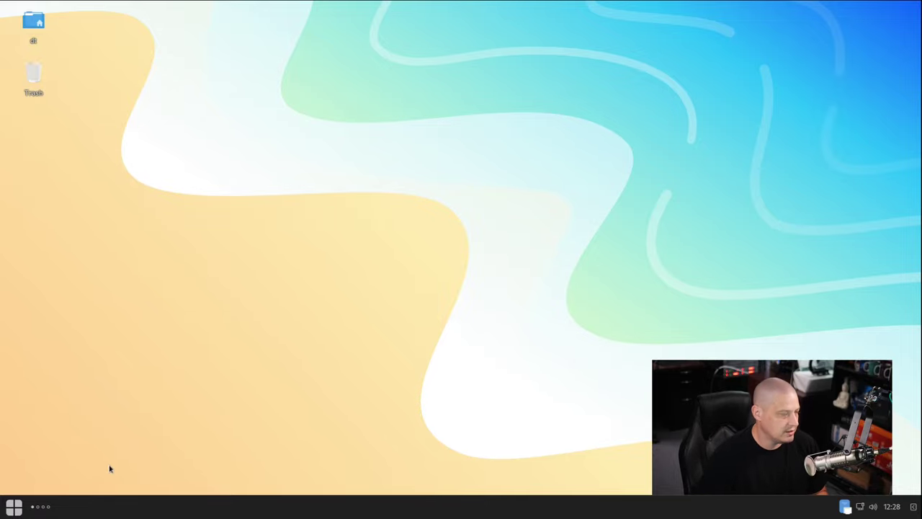
left_click(22, 511)
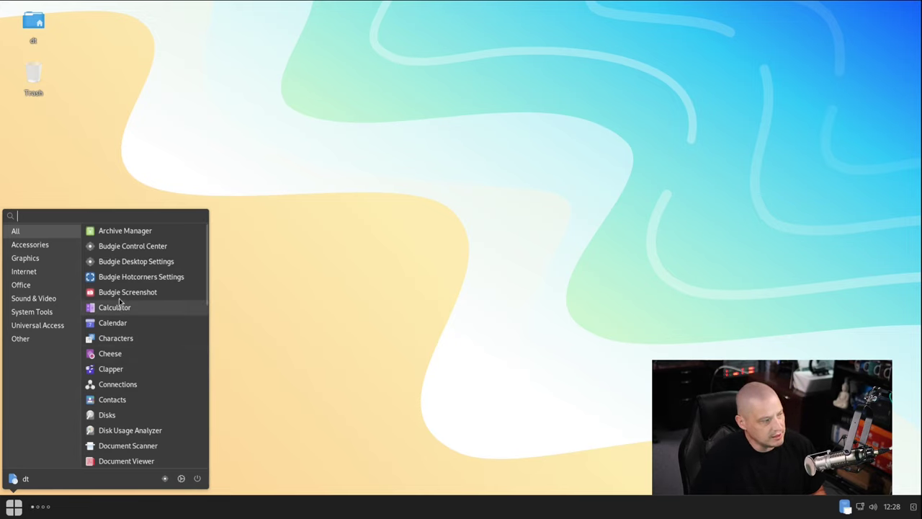
left_click(52, 246)
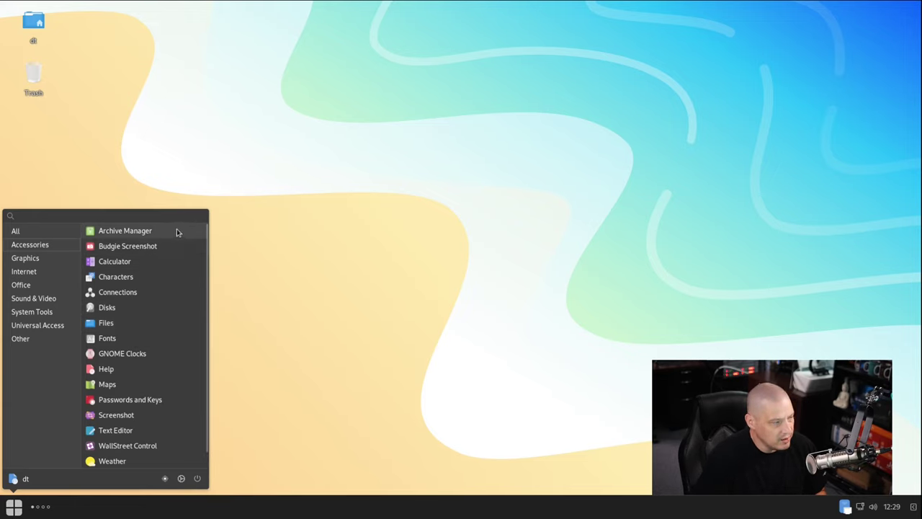
key("Escape")
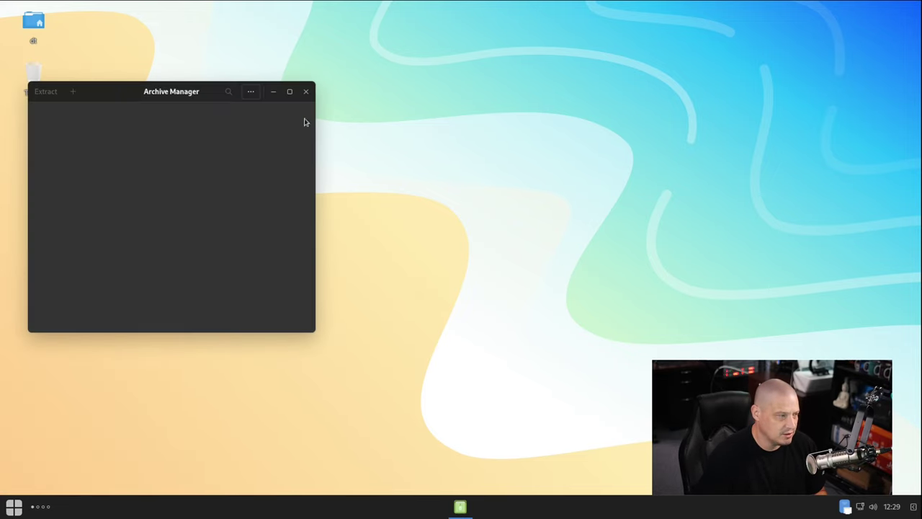
Check Archive Manager's About dialog showing version 43.0, then close the Archive Manager window.
left_click(250, 91)
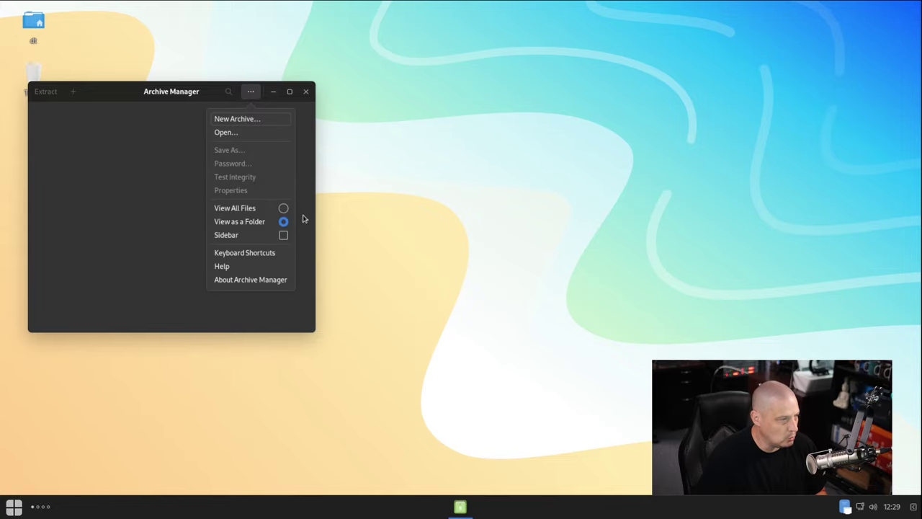
left_click(265, 279)
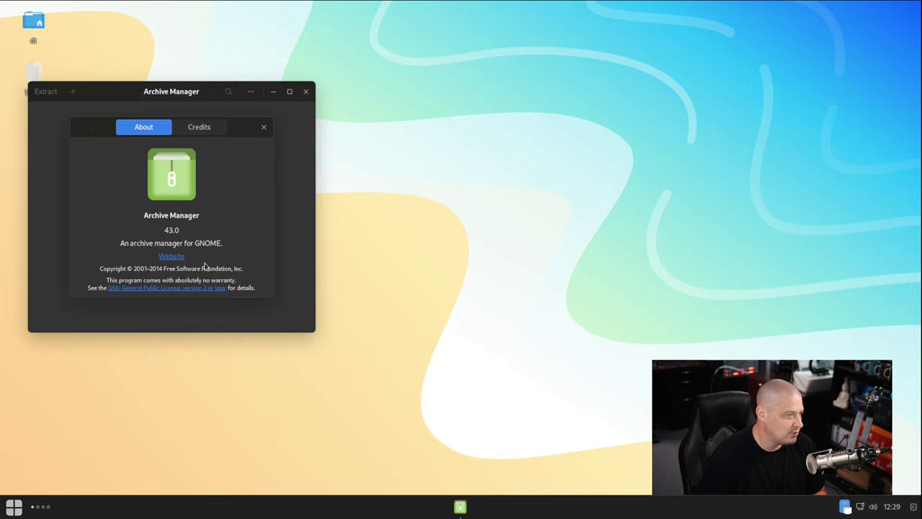
left_click(264, 127)
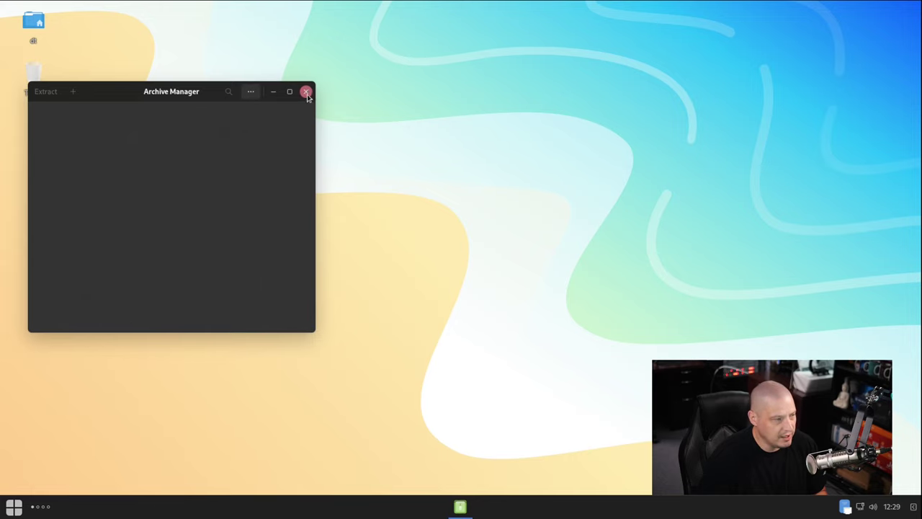
left_click(306, 91)
Launch GNOME Calculator and check its version, 44.0, in the About dialog.
key("super")
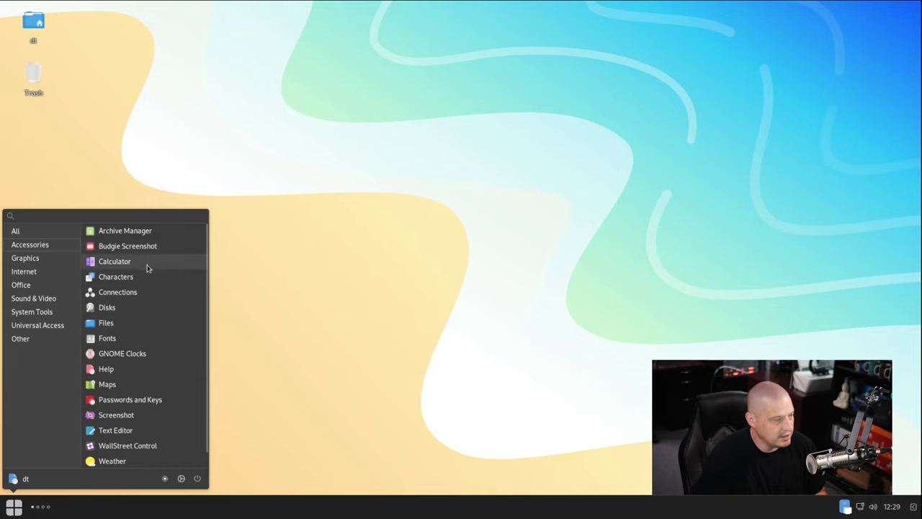
left_click(512, 294)
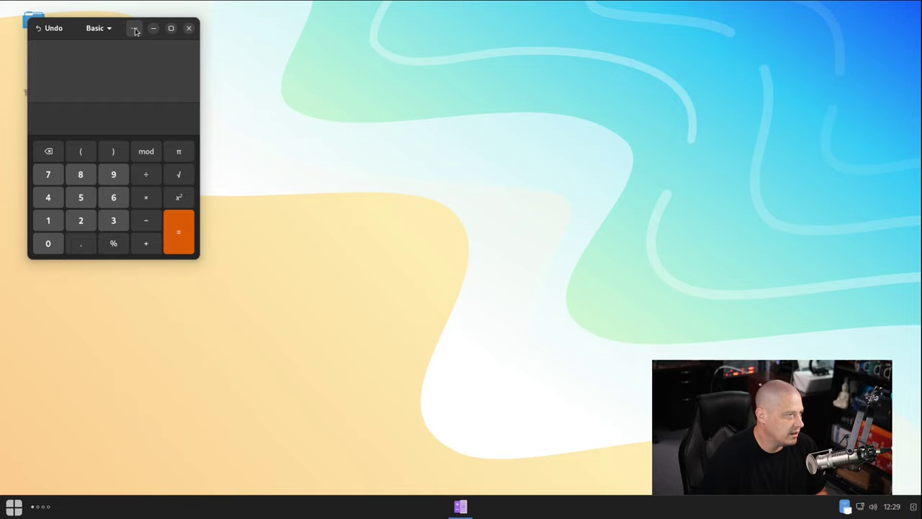
left_click(134, 28)
left_click(135, 205)
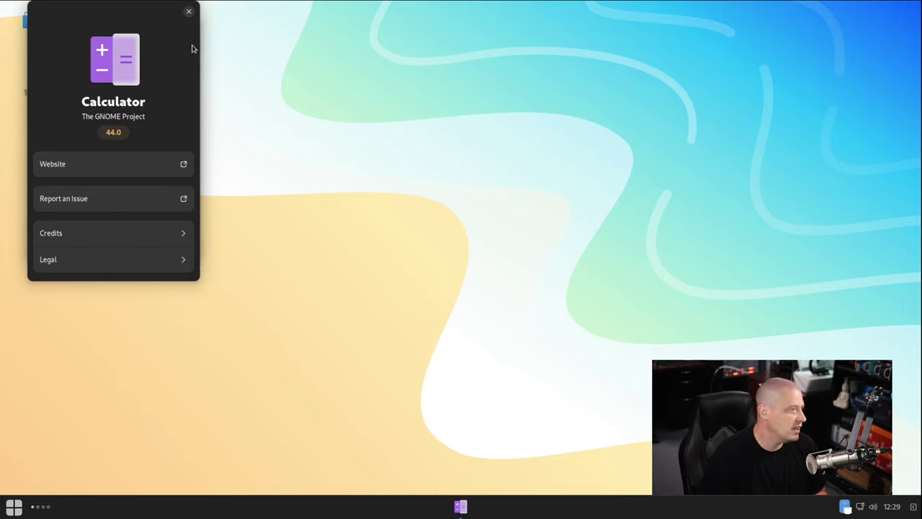
left_click(189, 13)
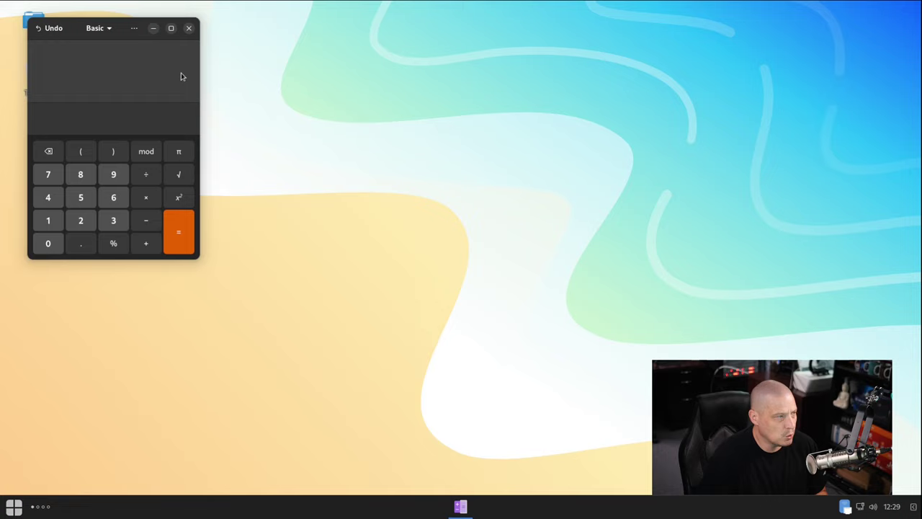
Switch Calculator to Advanced mode, then close it.
left_click(98, 28)
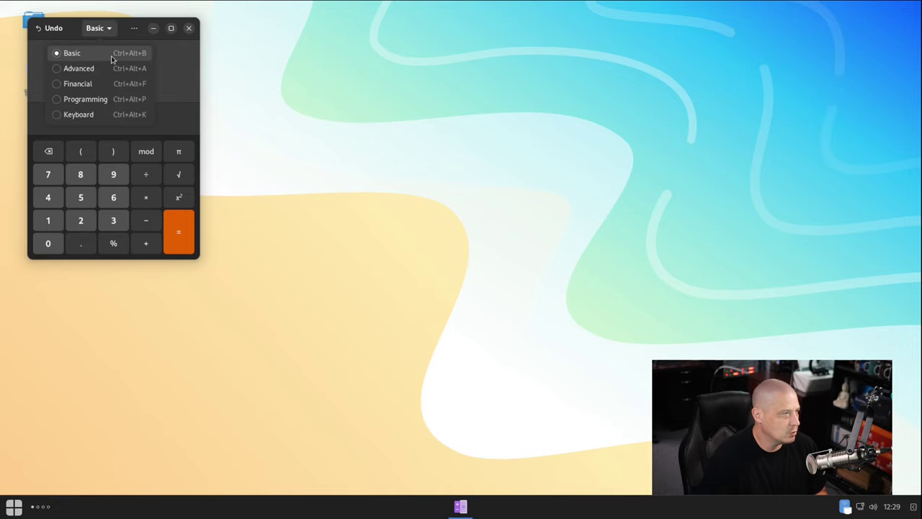
left_click(71, 68)
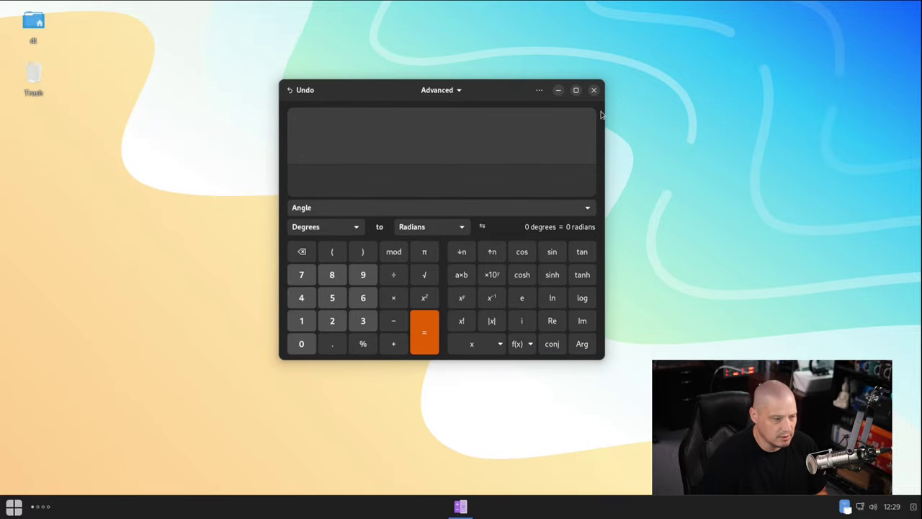
left_click(593, 90)
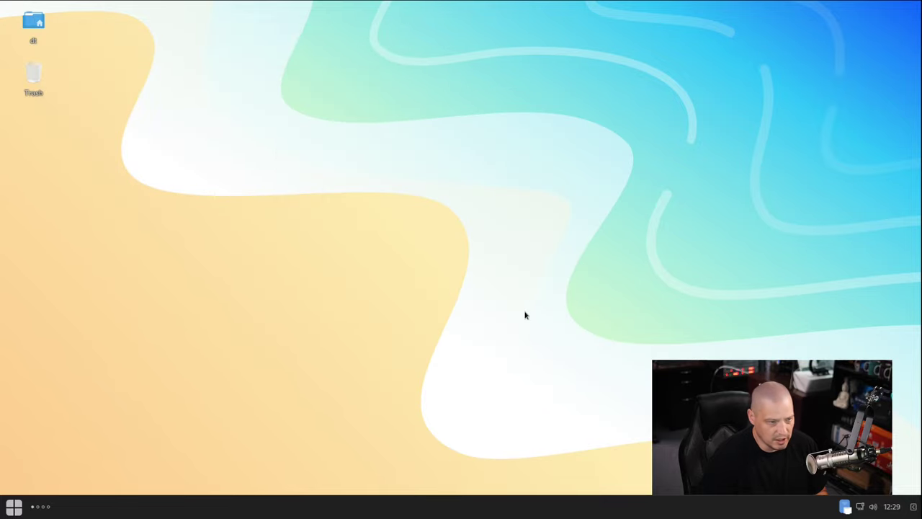
Launch Files from the Accessories category of the app menu.
key("super")
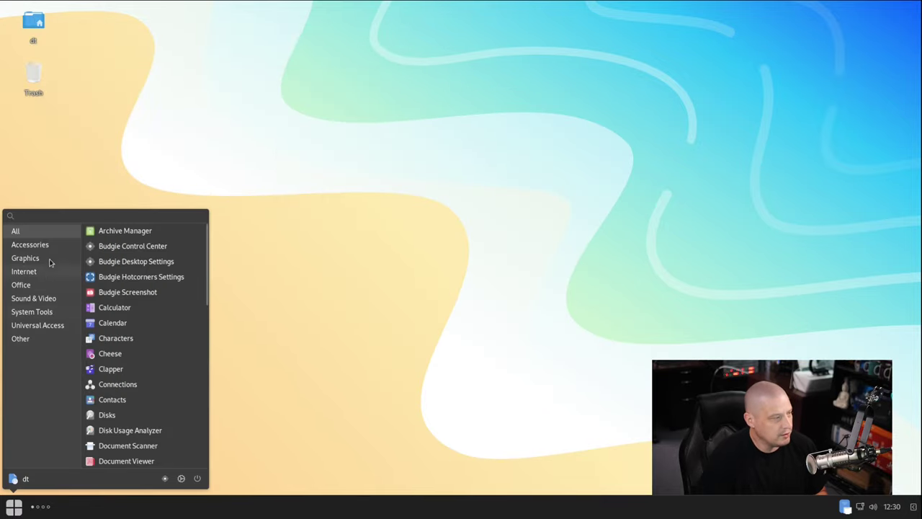
left_click(43, 245)
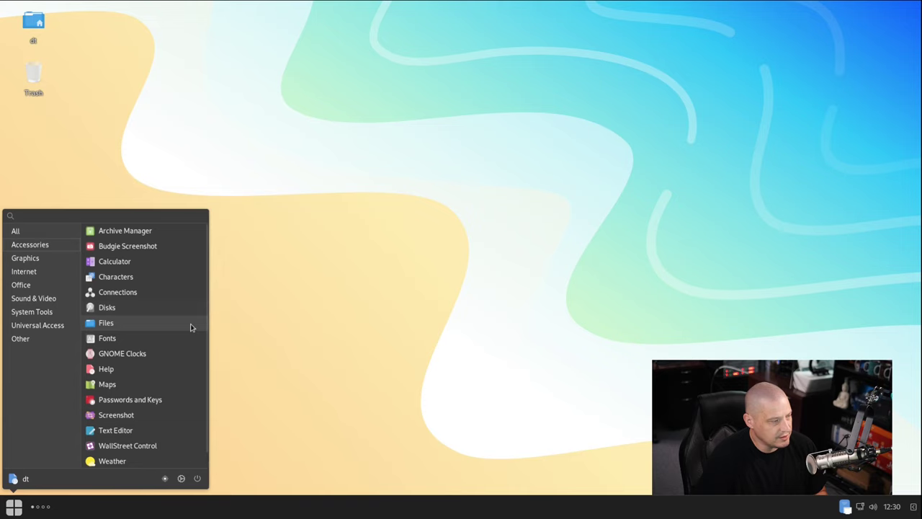
left_click(149, 324)
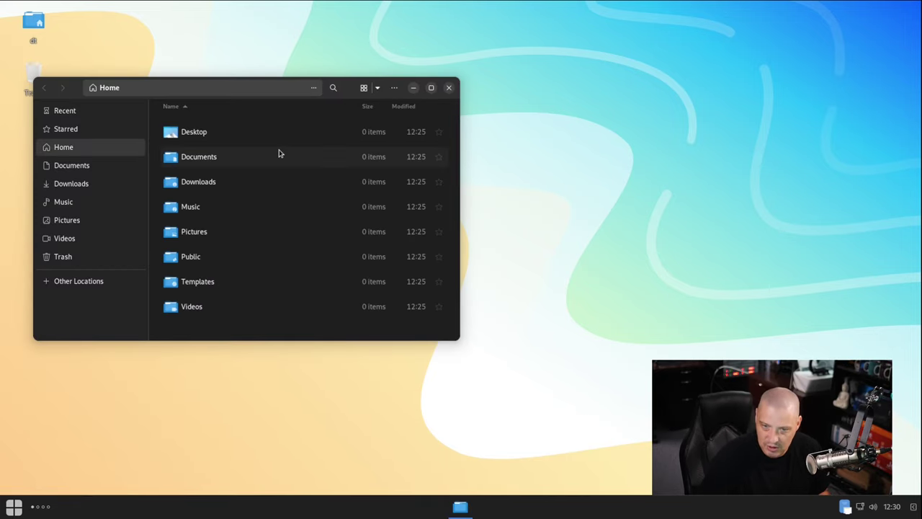
Confirm Files is version 44.2.1 in About Files, close it, and reopen the app menu.
left_click(394, 88)
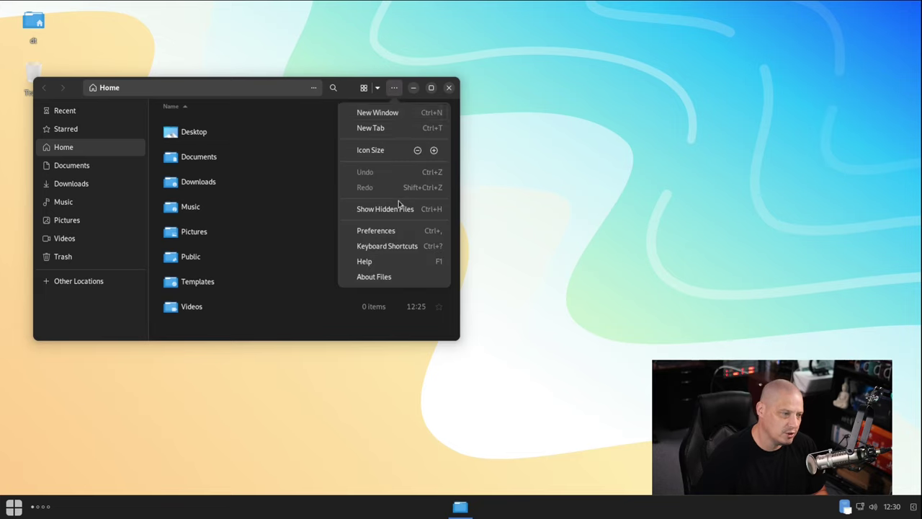
left_click(400, 278)
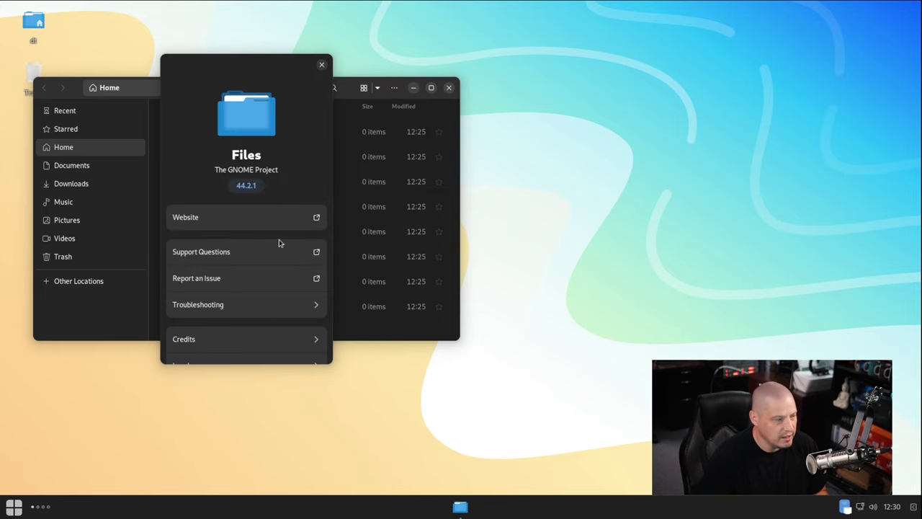
left_click(321, 65)
left_click(447, 90)
left_click(13, 507)
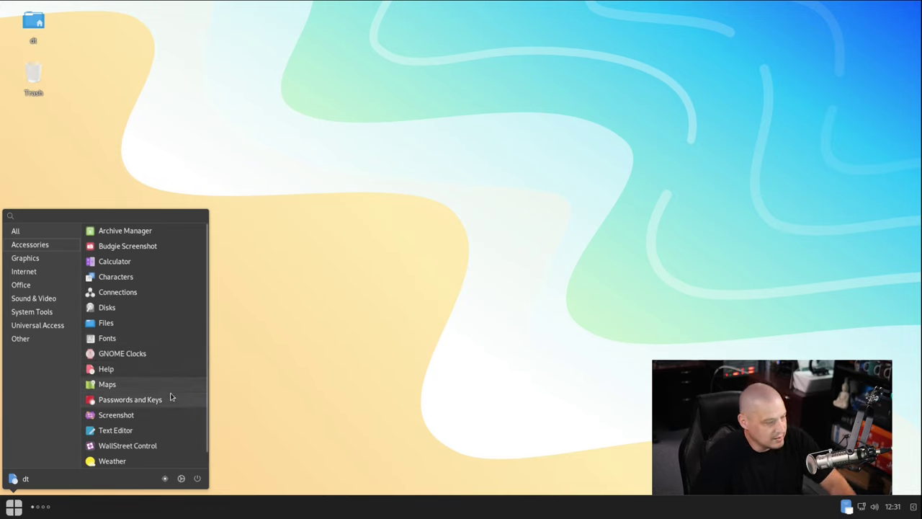
Launch Text Editor from Accessories, confirm version 44.0 in its About dialog, then close it.
scroll(159, 411, "down", 1)
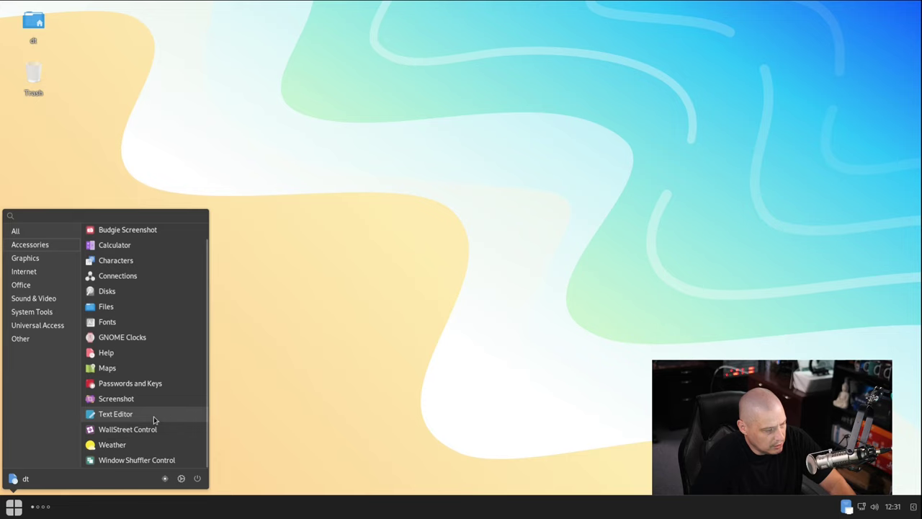
left_click(153, 420)
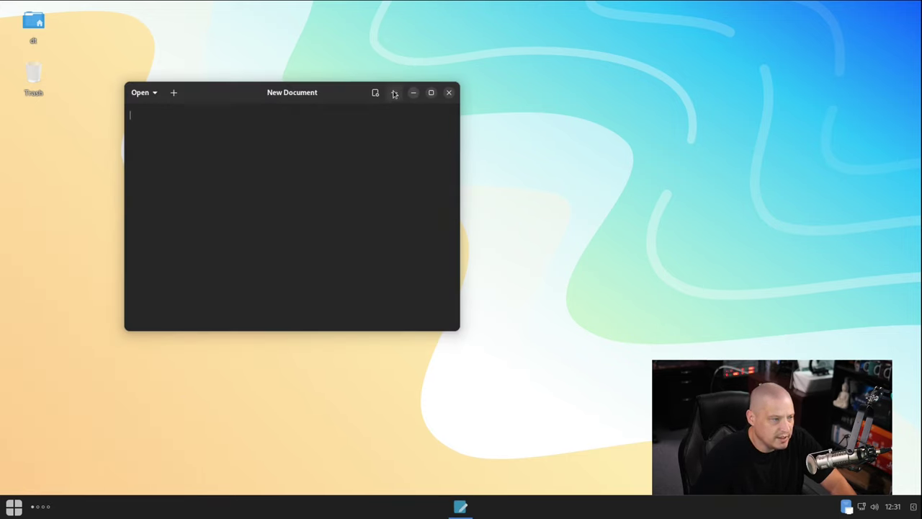
left_click(394, 94)
left_click(377, 351)
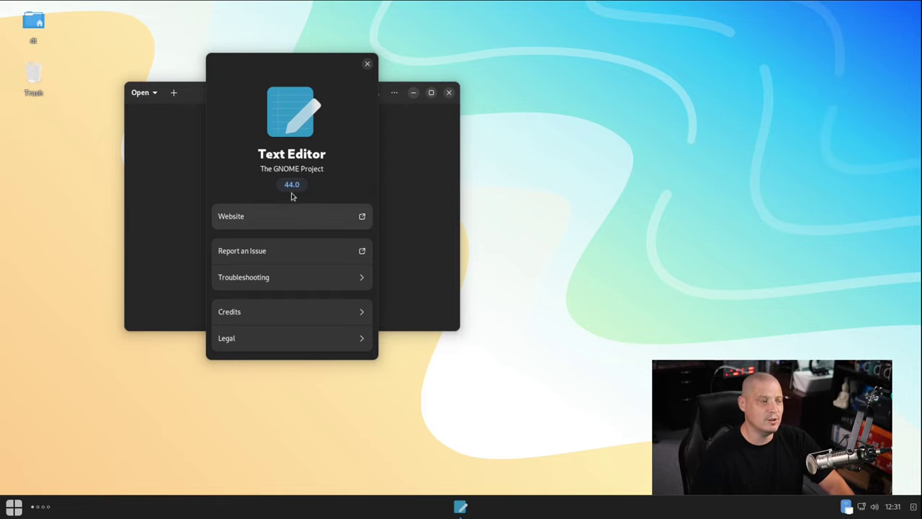
left_click(367, 63)
left_click(448, 92)
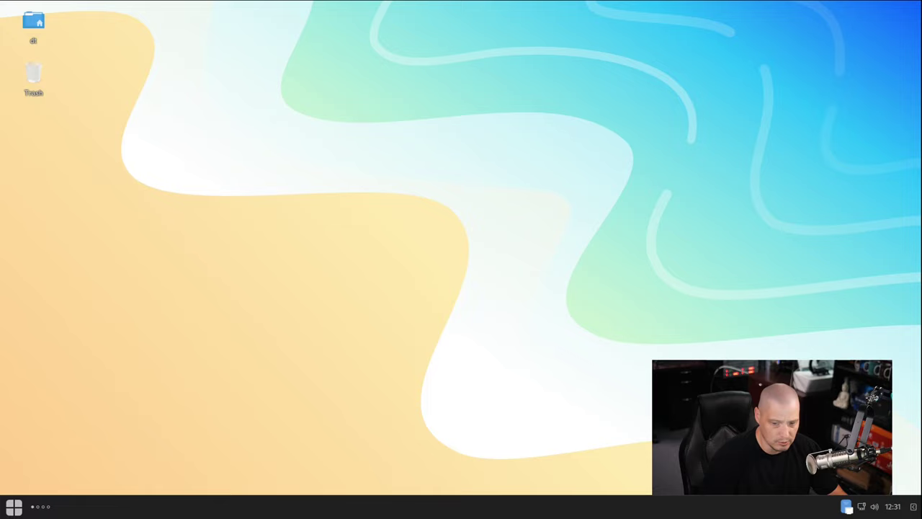
Launch Photos from the Graphics category of the app menu.
left_click(13, 506)
left_click(53, 258)
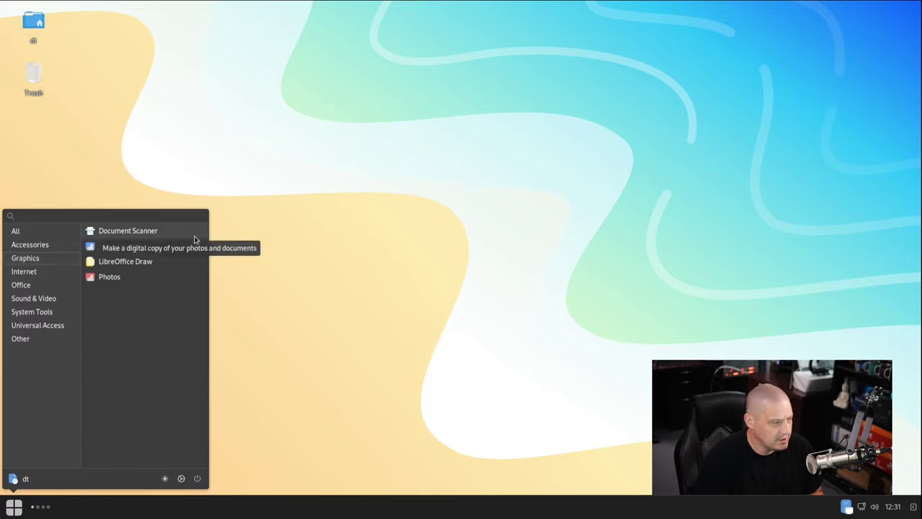
left_click(133, 283)
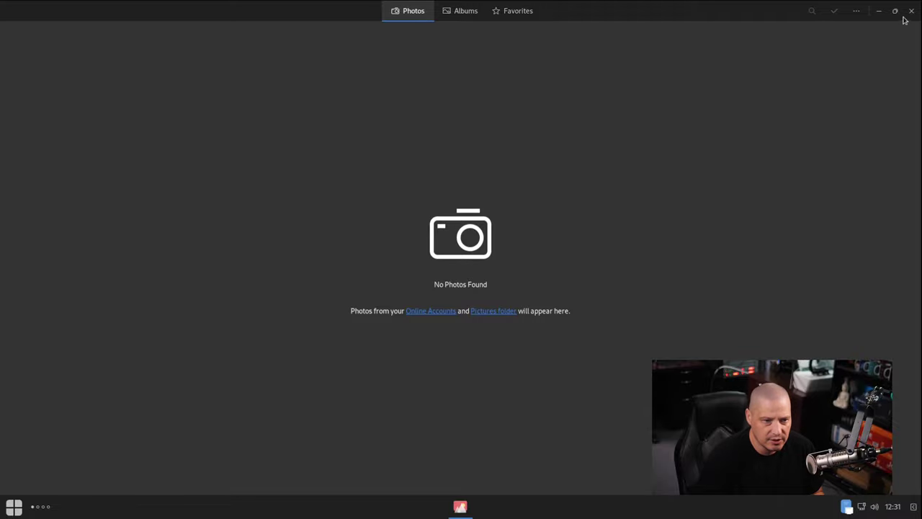
Confirm Photos is version 43.0 in About Photos, close Photos, and reopen the app menu.
left_click(856, 12)
left_click(841, 66)
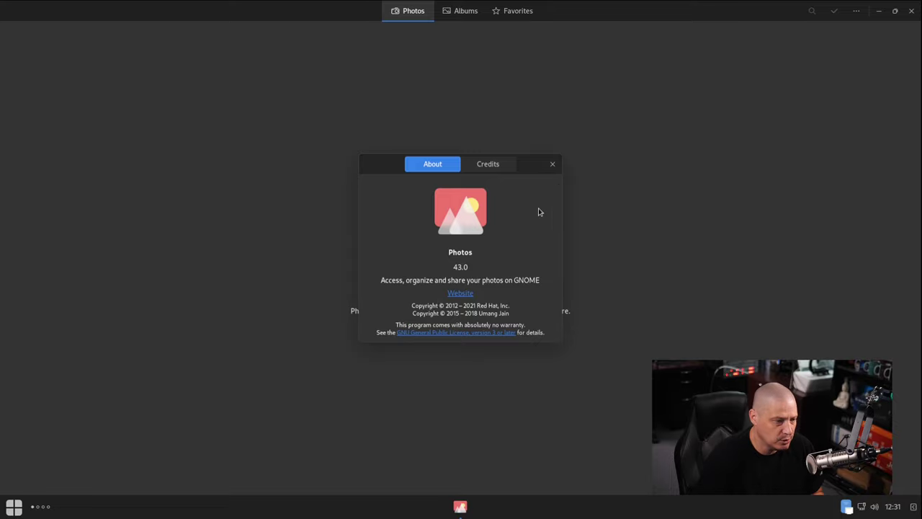
left_click(553, 164)
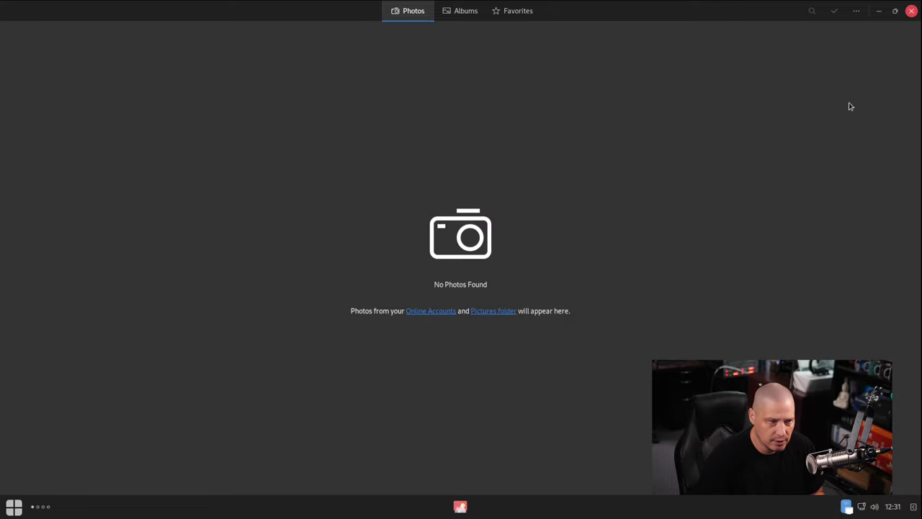
left_click(911, 11)
key("super")
Launch Firefox from Internet apps, confirm version 116.0.3 via Help > About Firefox, then close it.
left_click(48, 270)
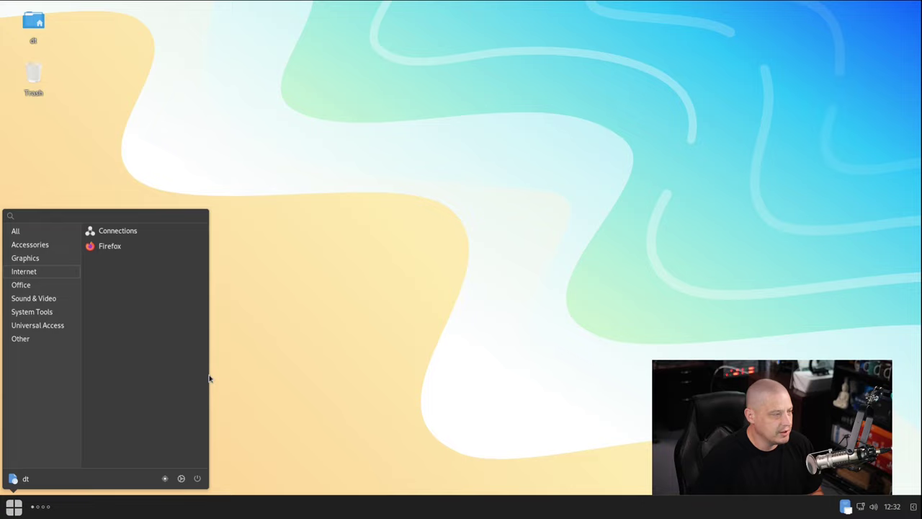
left_click(144, 251)
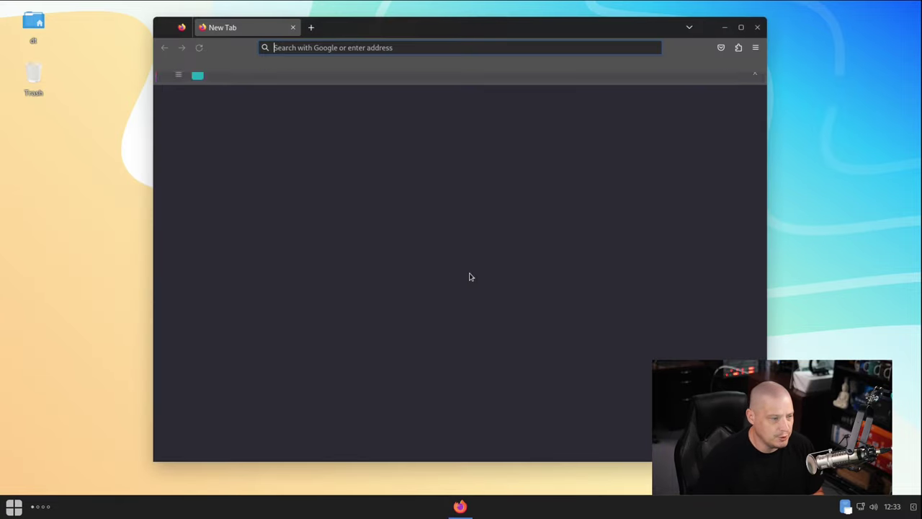
left_click(755, 47)
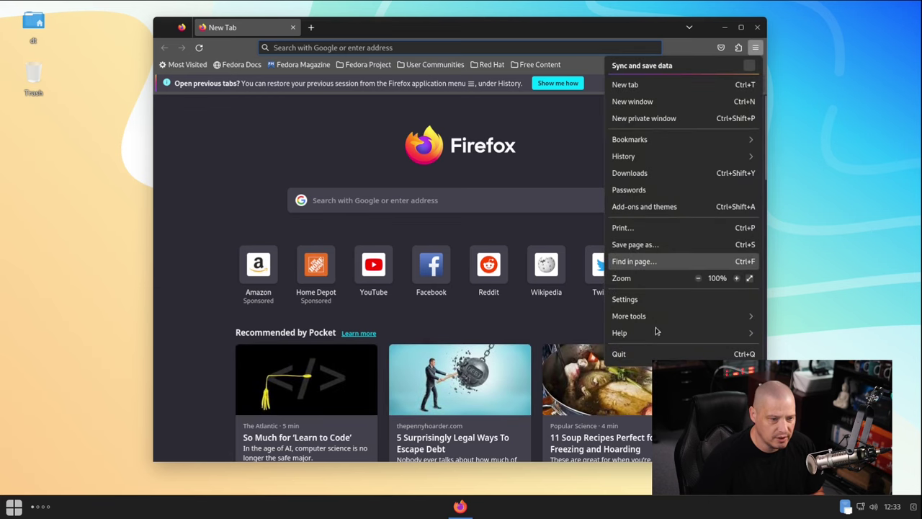
left_click(638, 335)
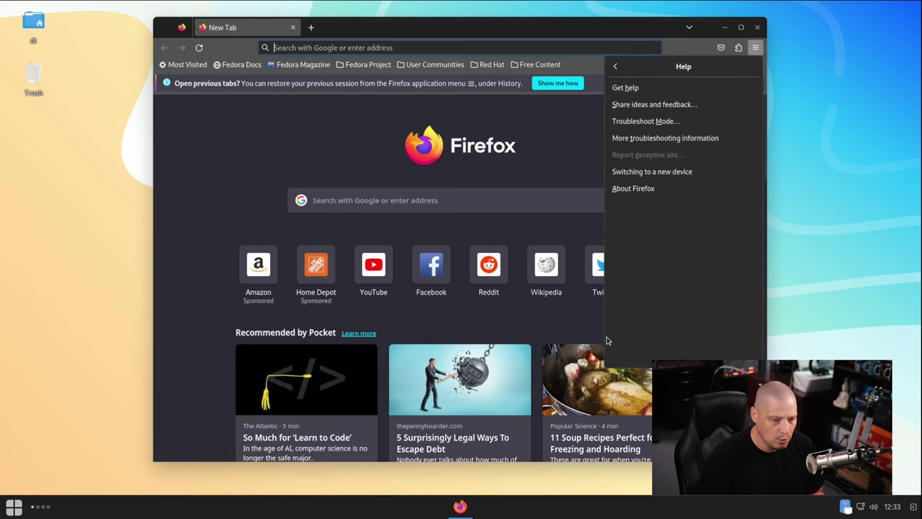
left_click(637, 189)
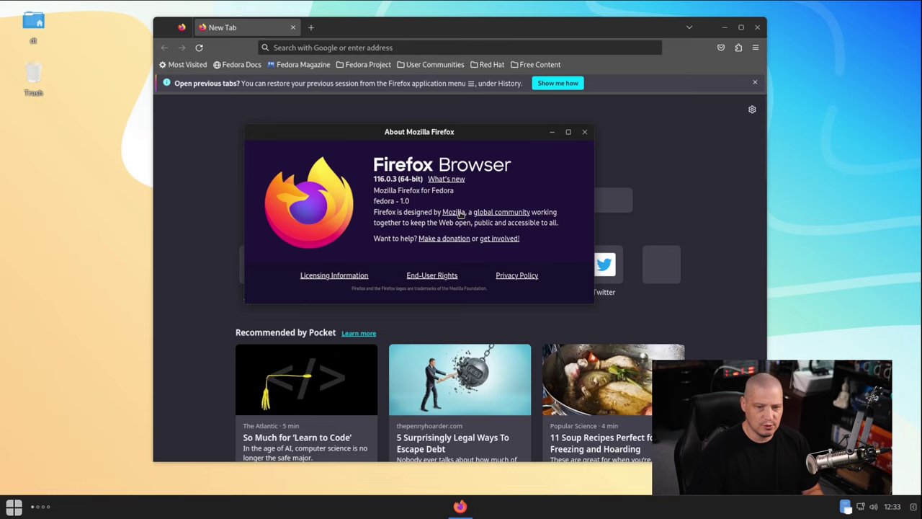
left_click(585, 133)
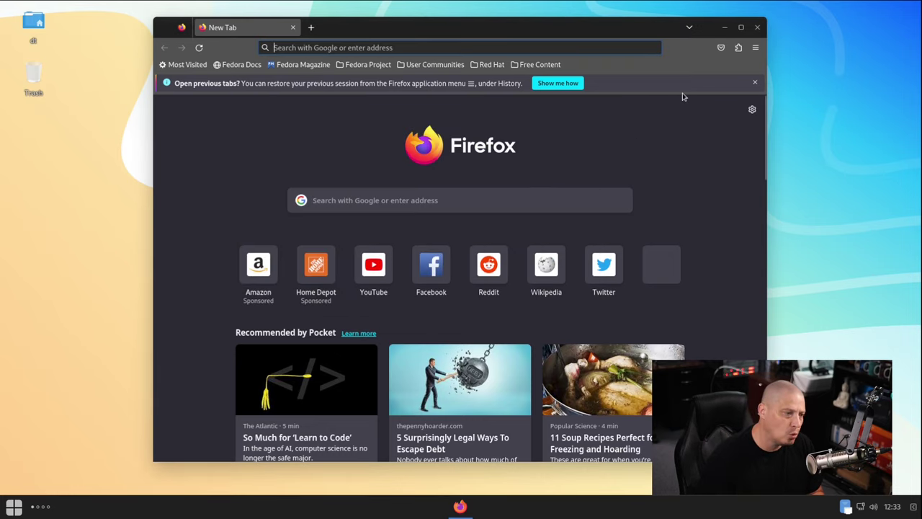
left_click(757, 27)
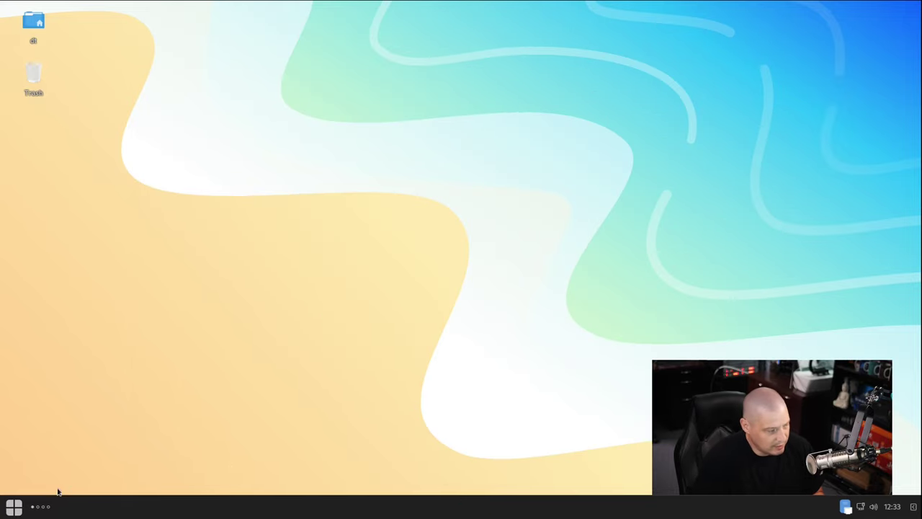
Launch LibreOffice Writer from Office, confirm version 7.5.5.2 in Help > About, then close Writer.
left_click(16, 506)
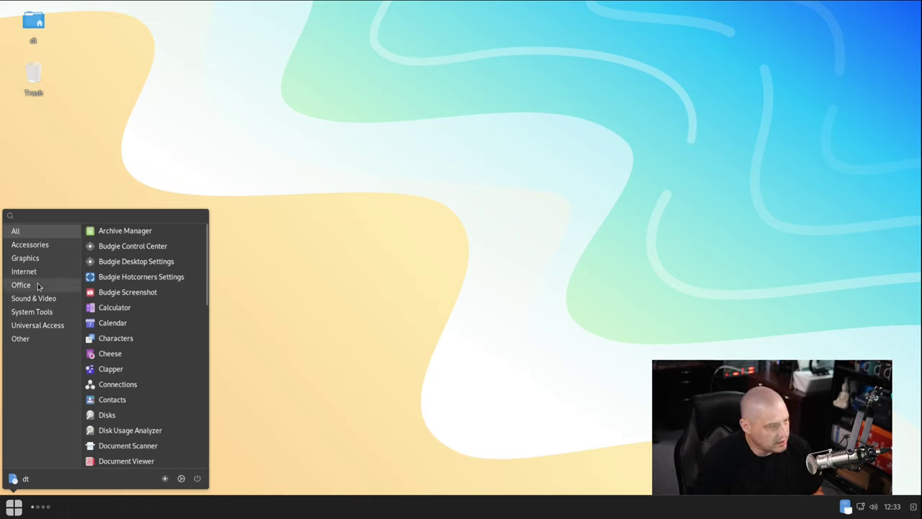
left_click(65, 286)
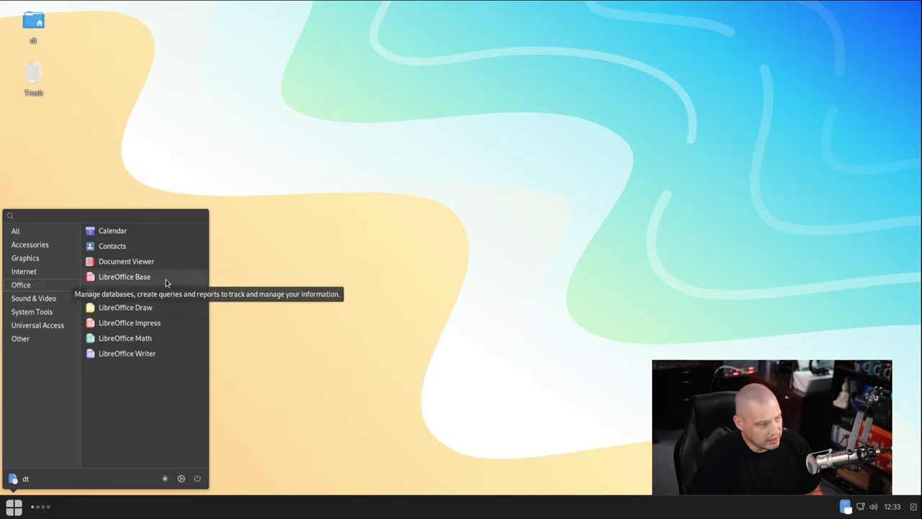
left_click(170, 353)
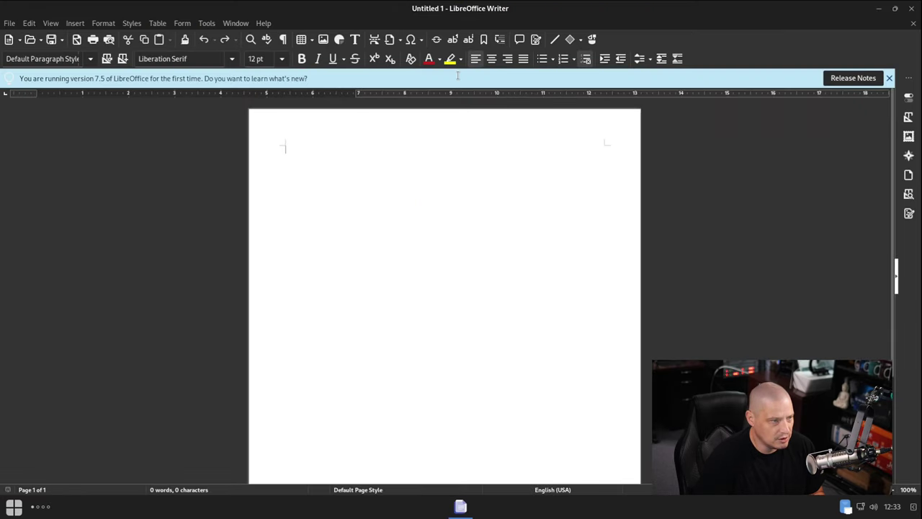
left_click(264, 23)
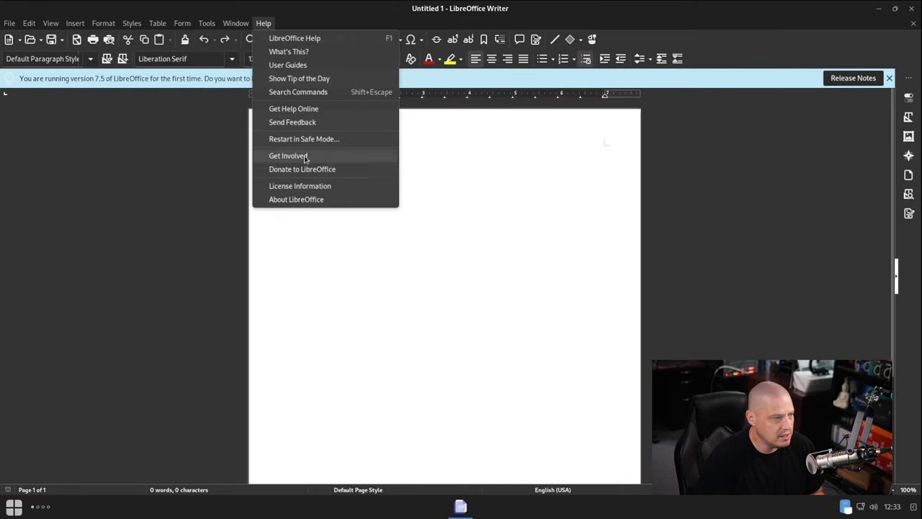
left_click(307, 200)
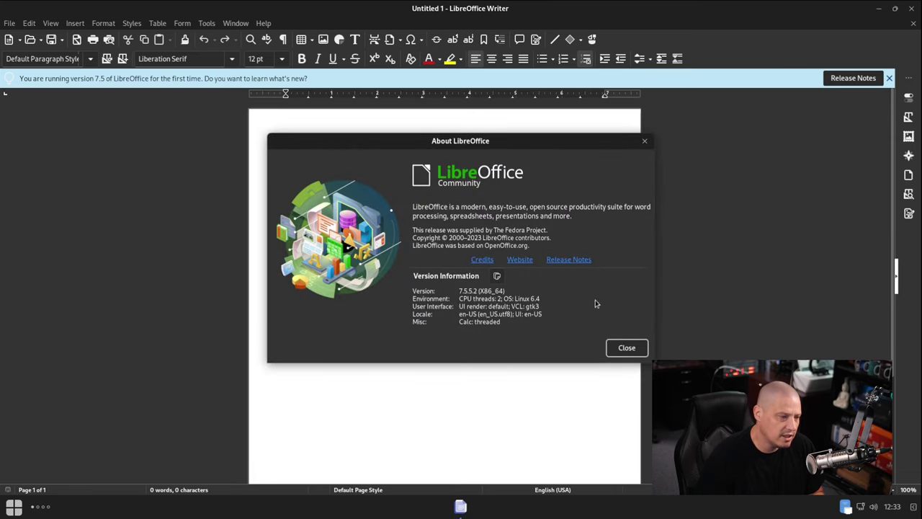
left_click(645, 141)
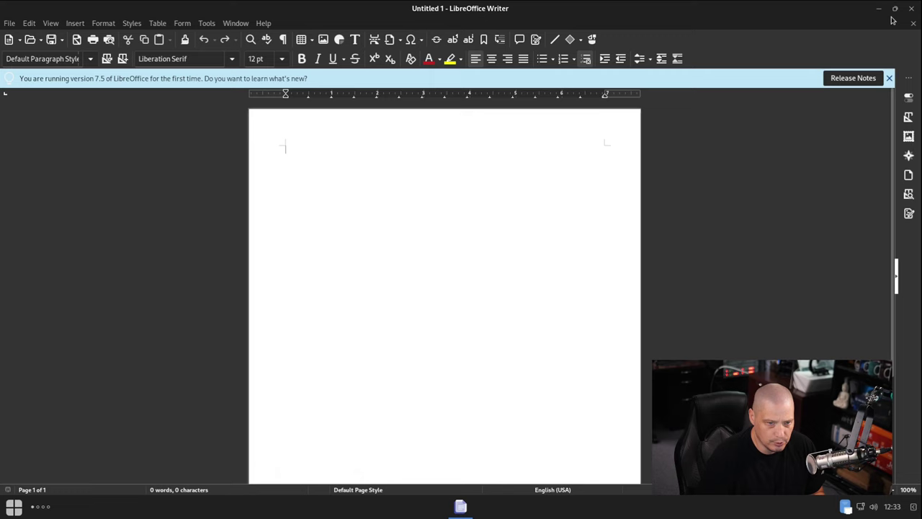
left_click(913, 8)
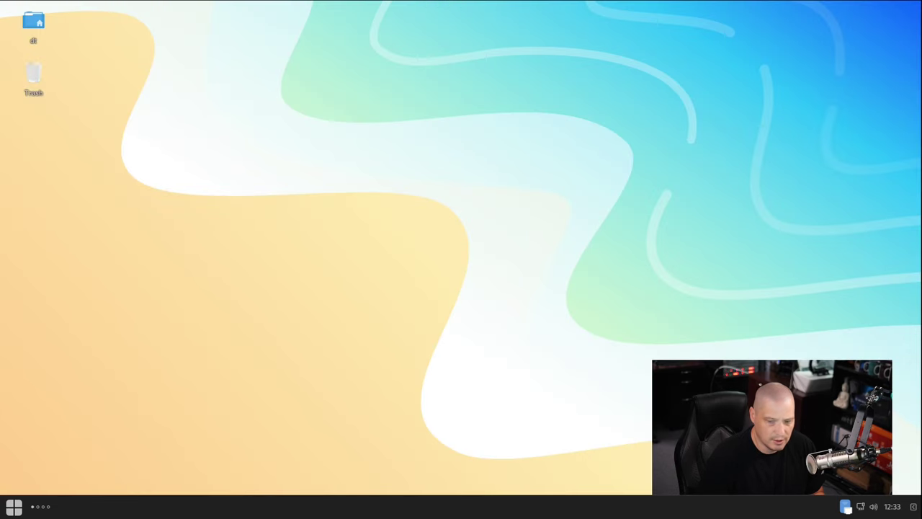
Browse the Sound & Video and System Tools menu categories, then launch Budgie Desktop Settings.
key("super")
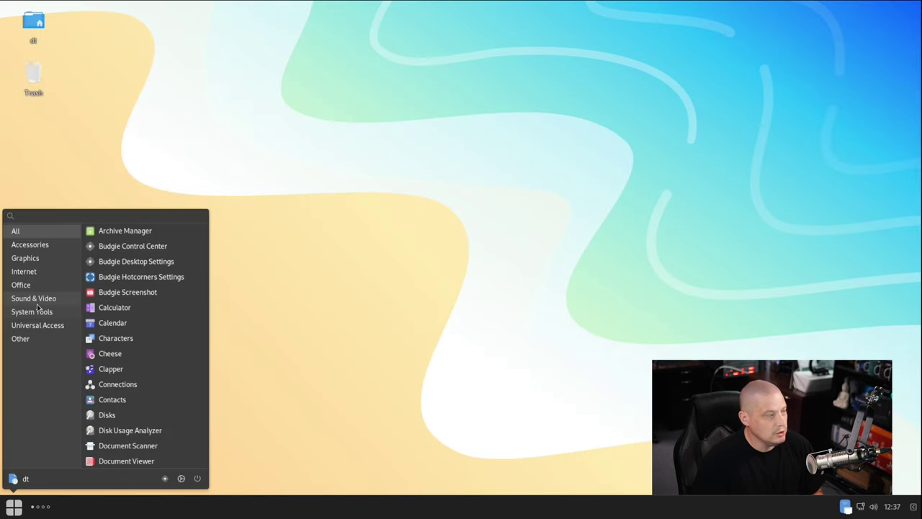
left_click(36, 299)
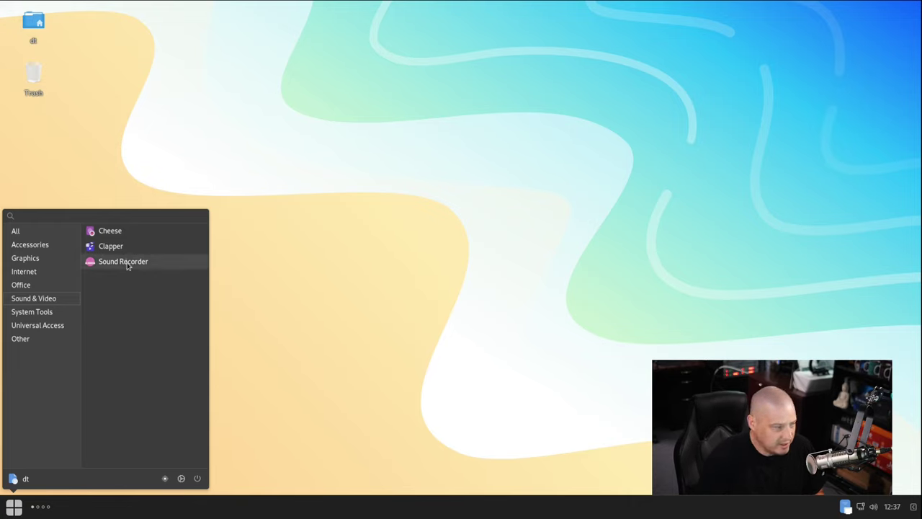
left_click(36, 311)
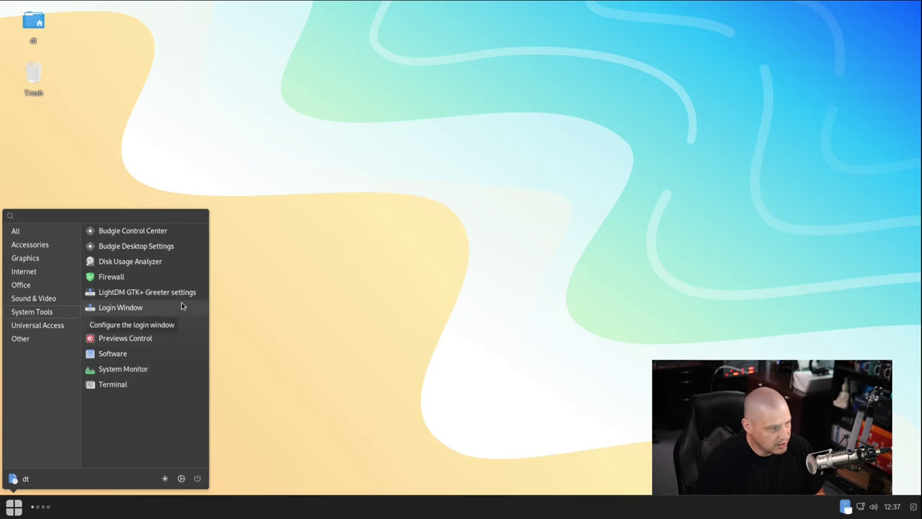
left_click(162, 249)
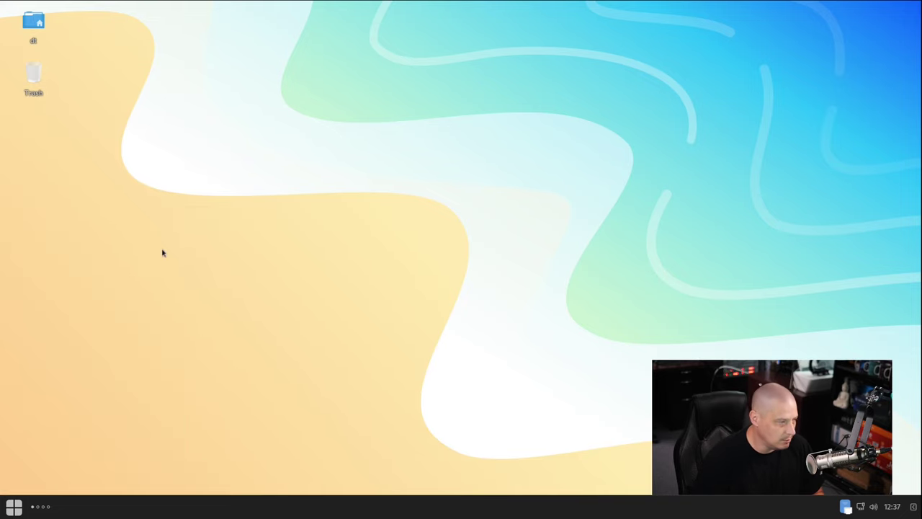
Move the Budgie Desktop Settings window toward the screen centre, then close it.
left_click_drag(259, 81, 475, 104)
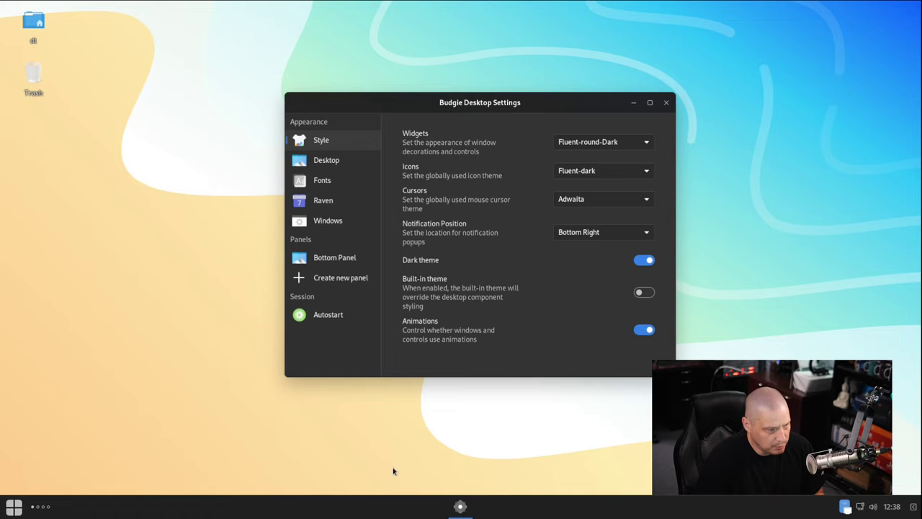
left_click(666, 103)
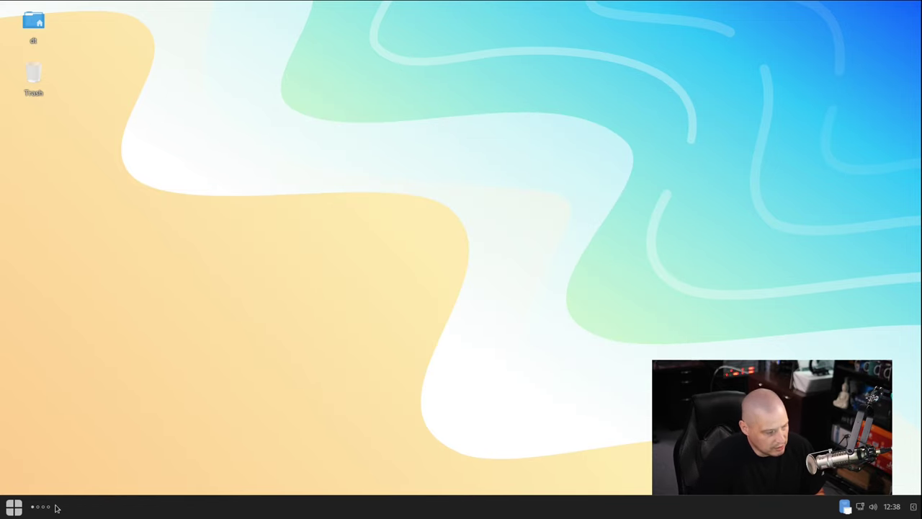
left_click(16, 508)
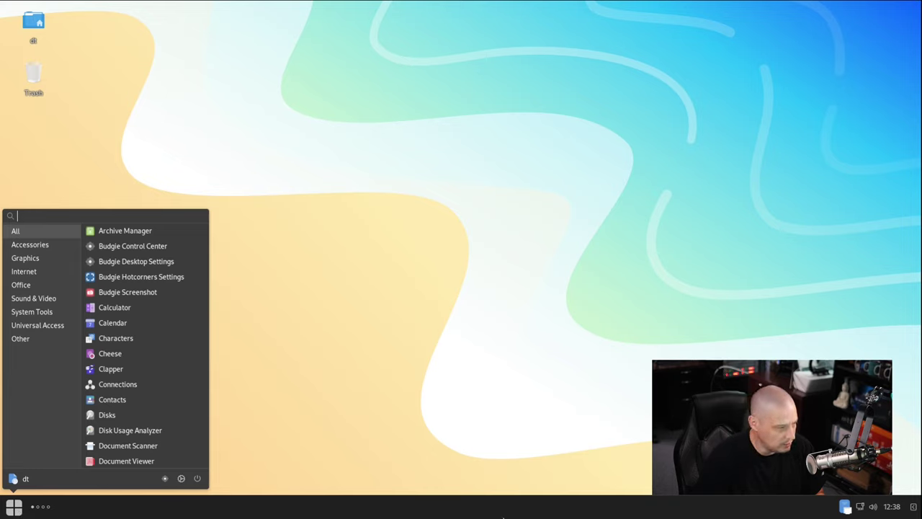
left_click(31, 311)
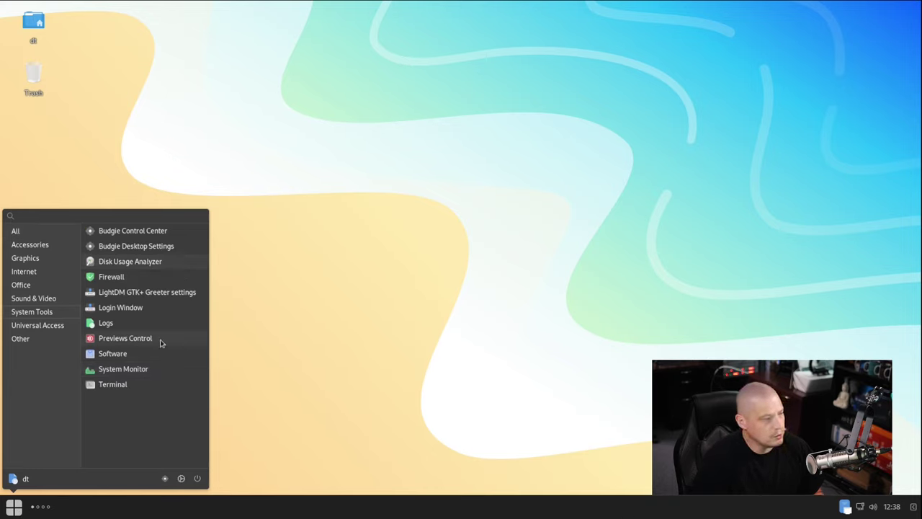
left_click(116, 280)
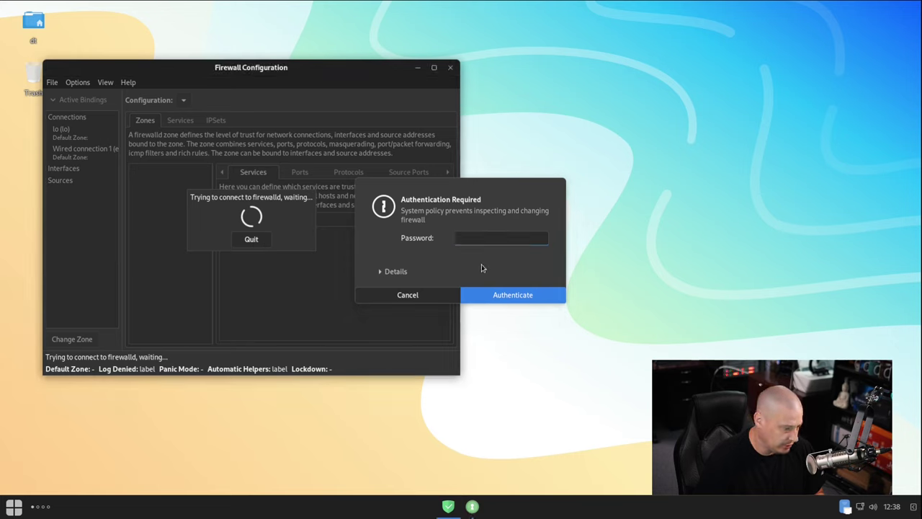
type("********")
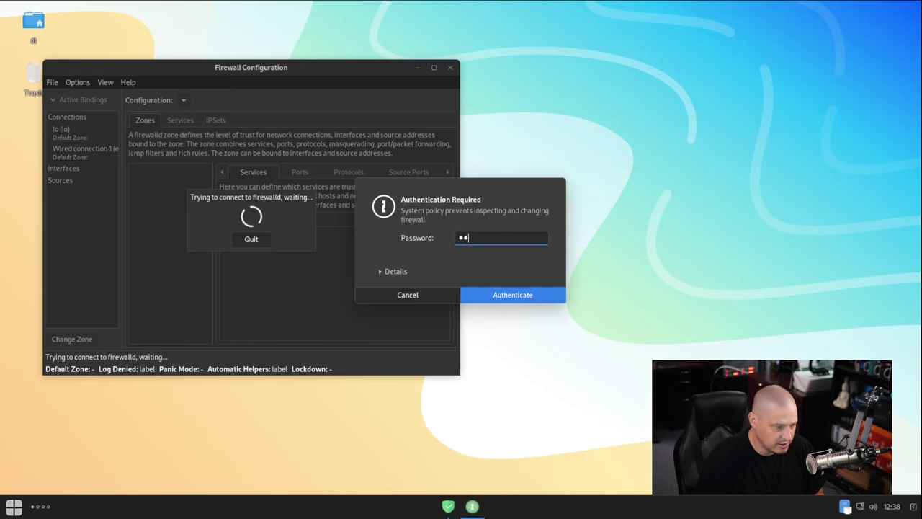
key("Return")
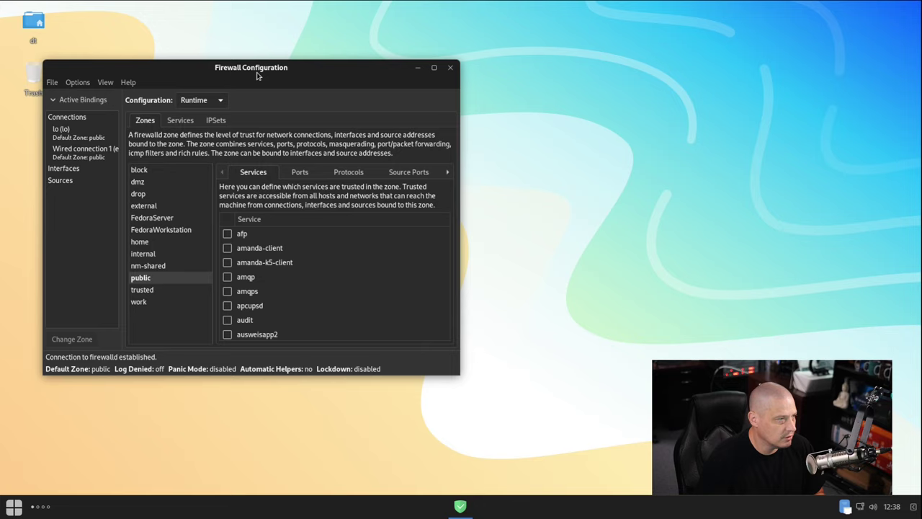
left_click(129, 82)
left_click(132, 96)
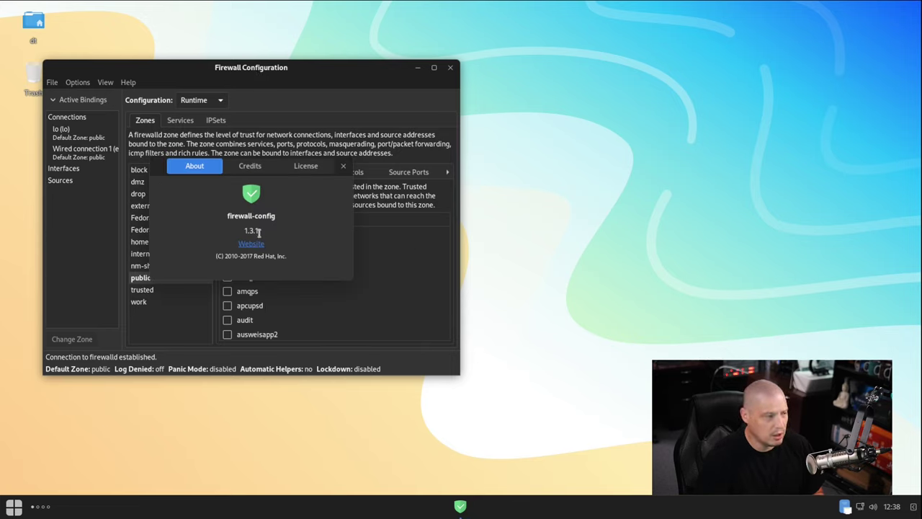
left_click(343, 165)
left_click(451, 67)
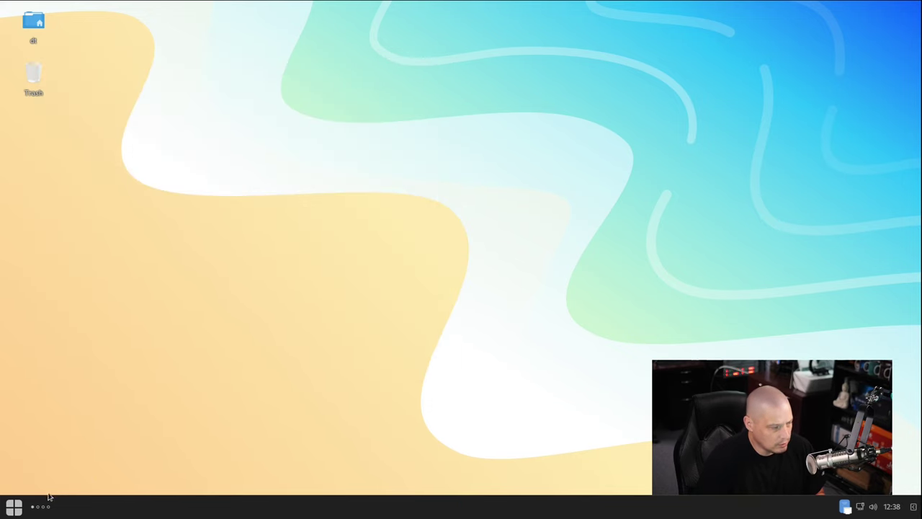
left_click(24, 506)
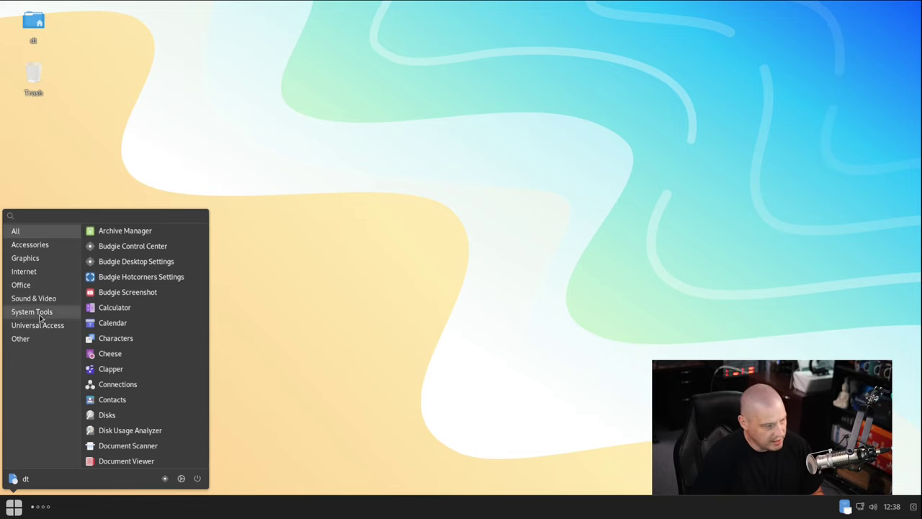
left_click(32, 312)
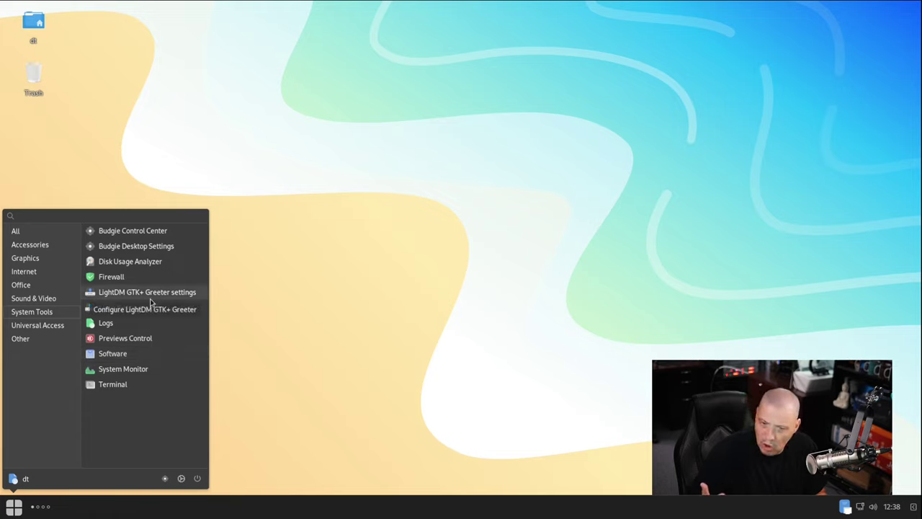
left_click(185, 295)
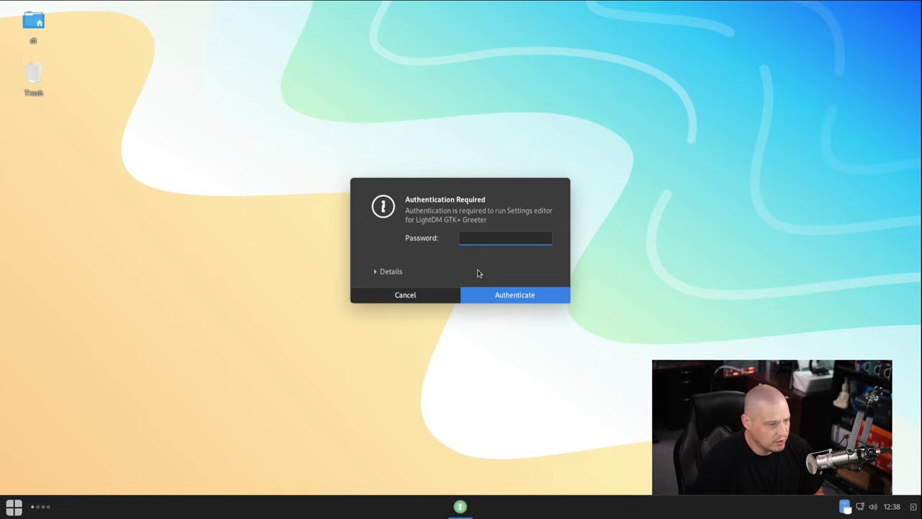
left_click(408, 296)
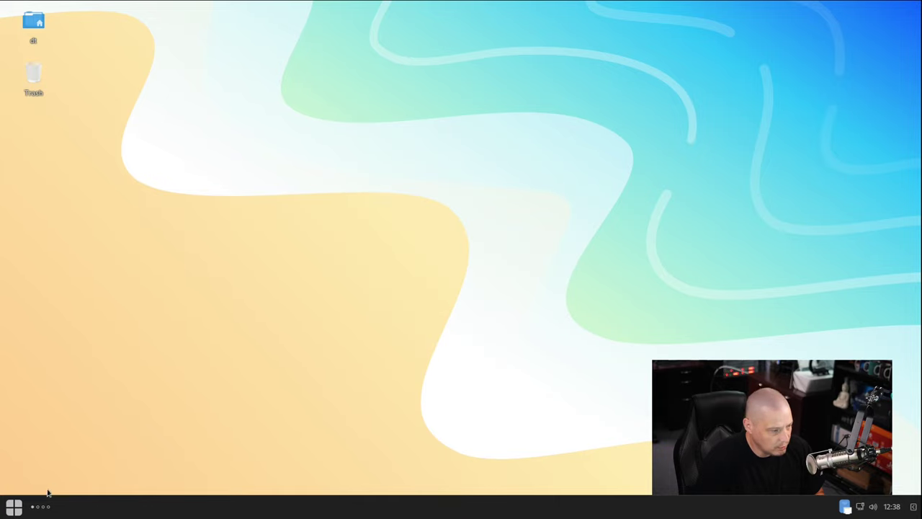
left_click(14, 506)
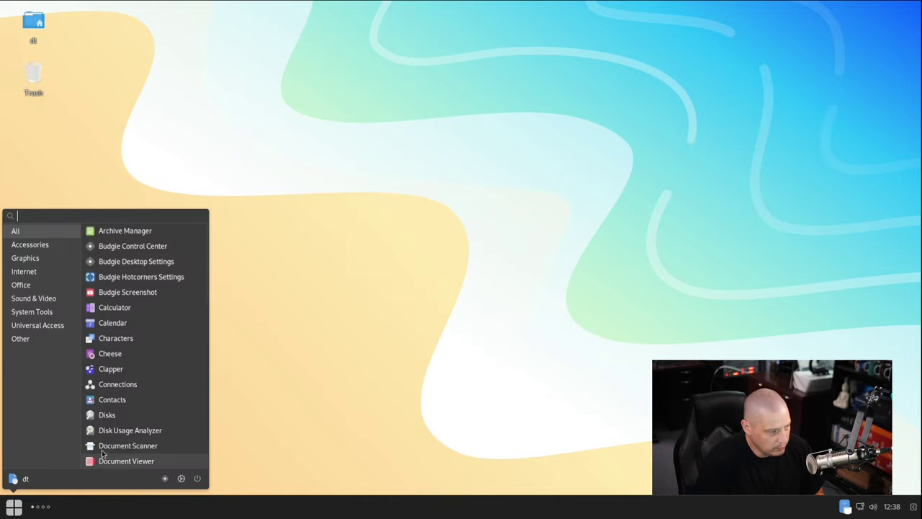
left_click(54, 312)
Launch Terminal maximized with a larger font and list pipewire's paths using whereis pipewire.
left_click(116, 384)
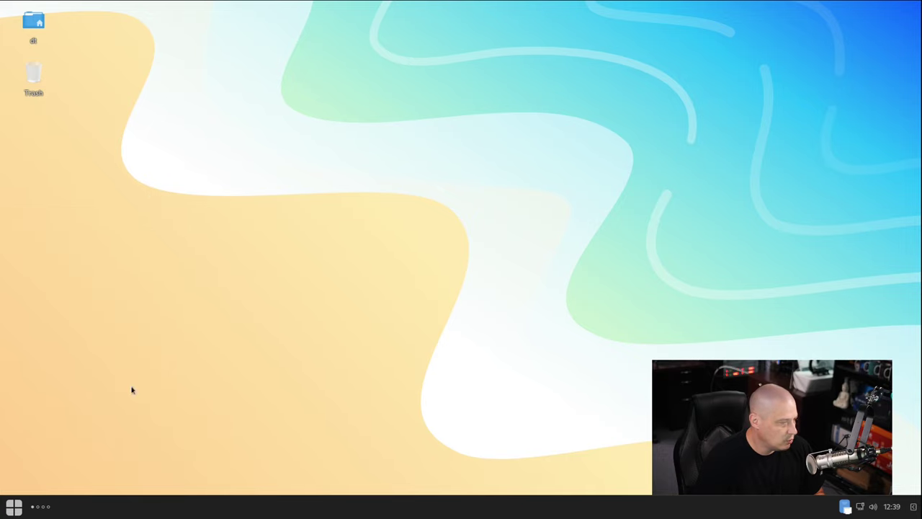
double_click(252, 23)
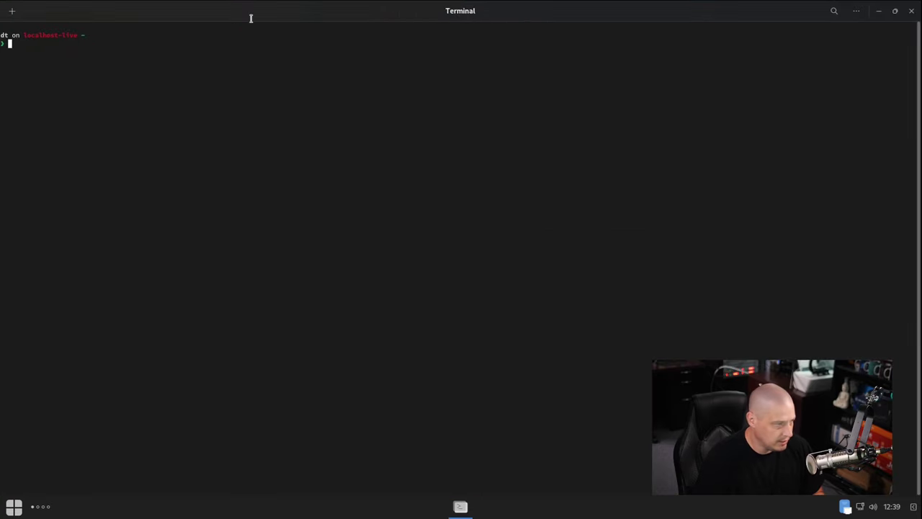
key("ctrl+plus")
key("ctrl+plus")
key("ctrl+plus")
key("ctrl+plus")
key("ctrl+plus")
key("ctrl+plus")
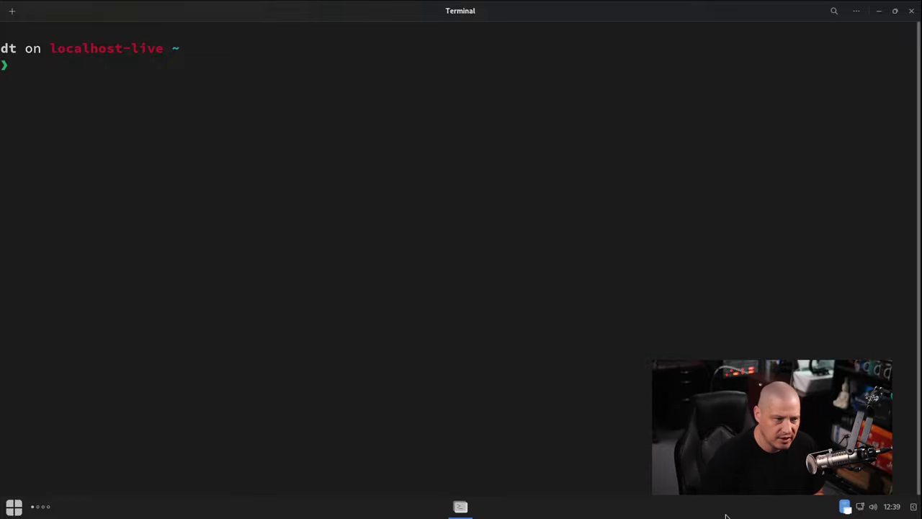
type("whereis ")
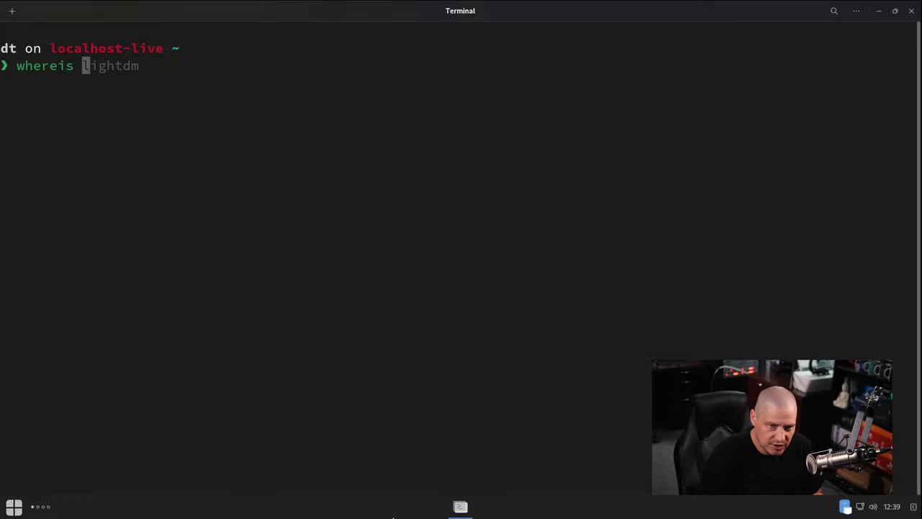
type("pipewire")
key("Return")
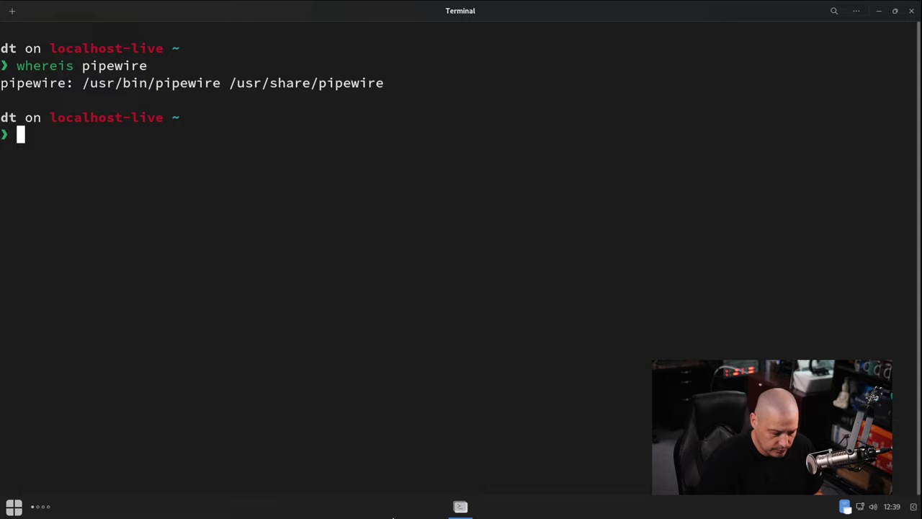
Run sudo dnf update and enter the sudo password.
type("sudo dnf ")
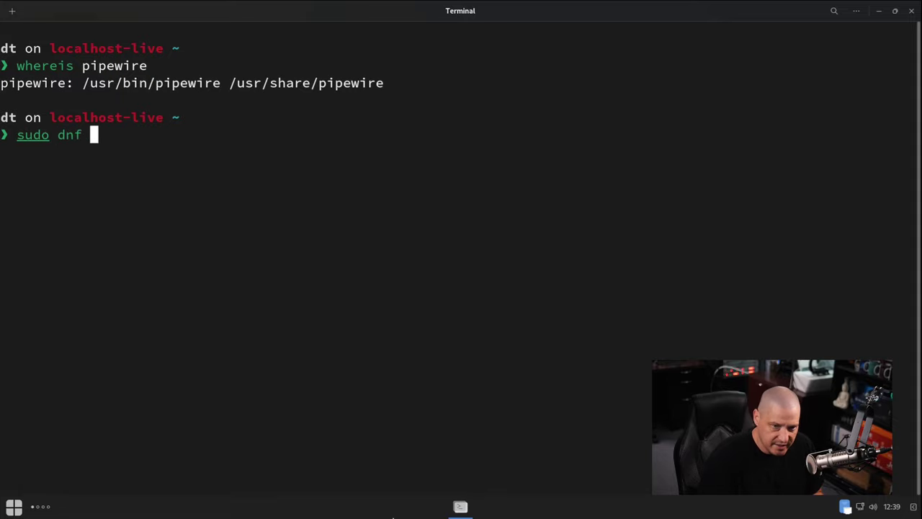
type("update")
key("Return")
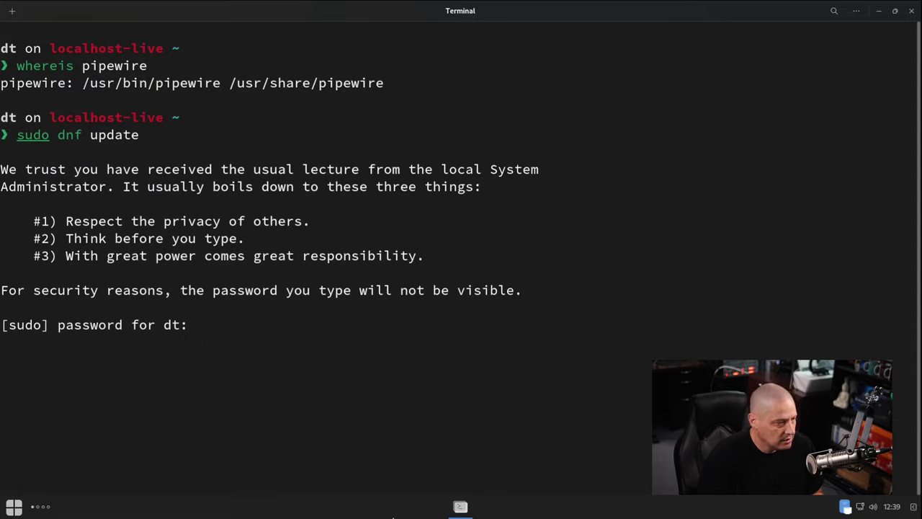
key("Return")
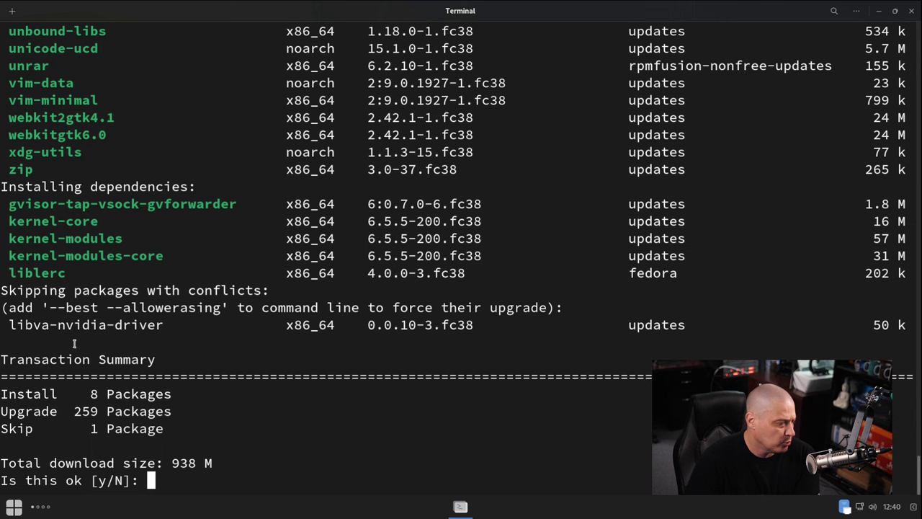
Review the dnf transaction list, then answer N so the update is aborted.
scroll(152, 289, "up", 1)
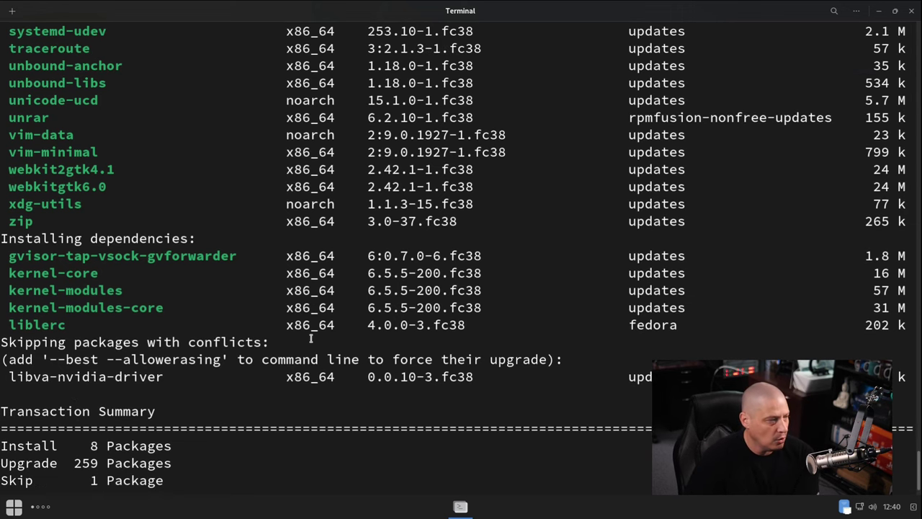
scroll(311, 338, "up", 4)
scroll(311, 337, "up", 7)
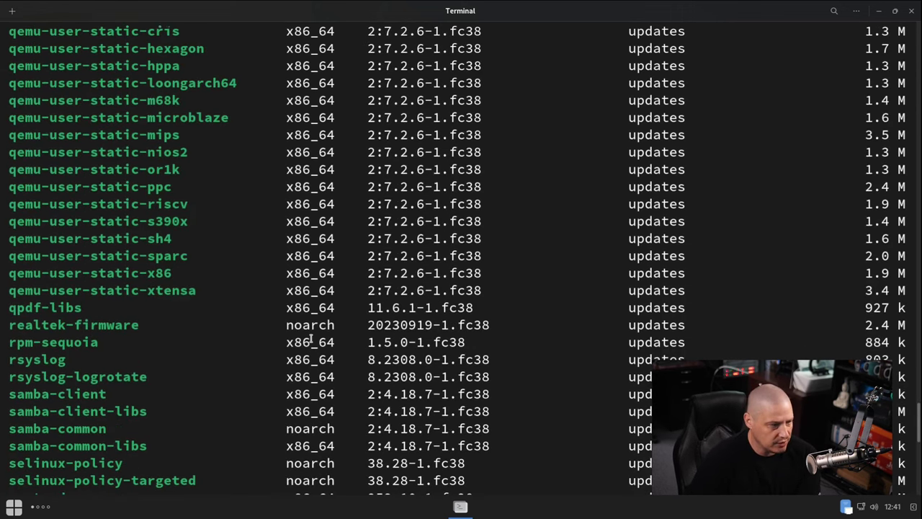
scroll(311, 338, "down", 10)
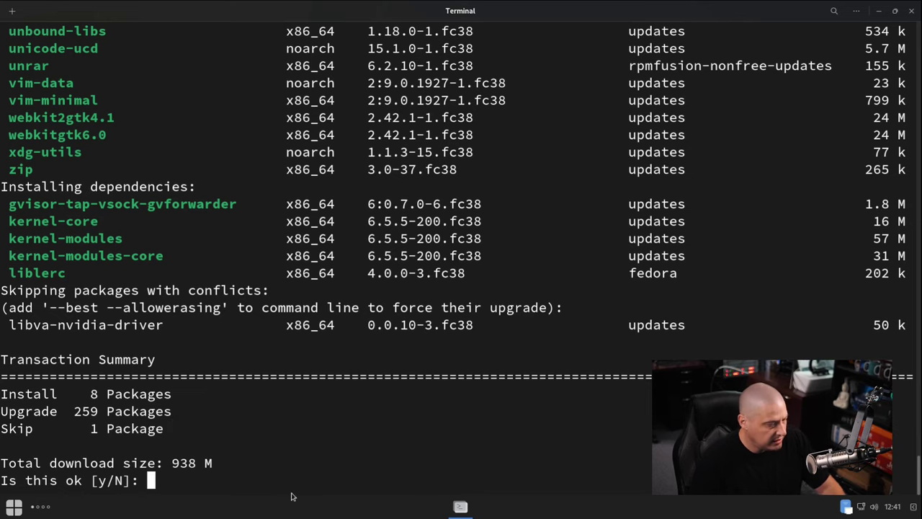
type("N")
key("Return")
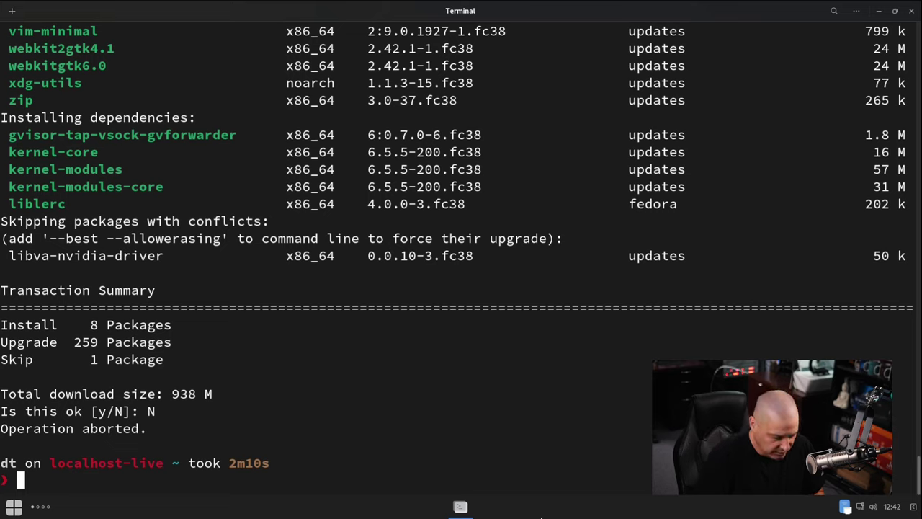
List installed packages with 'sudo dnf list installed', then pipe it through 'wc -l' to count 1911 lines.
type("sudo ")
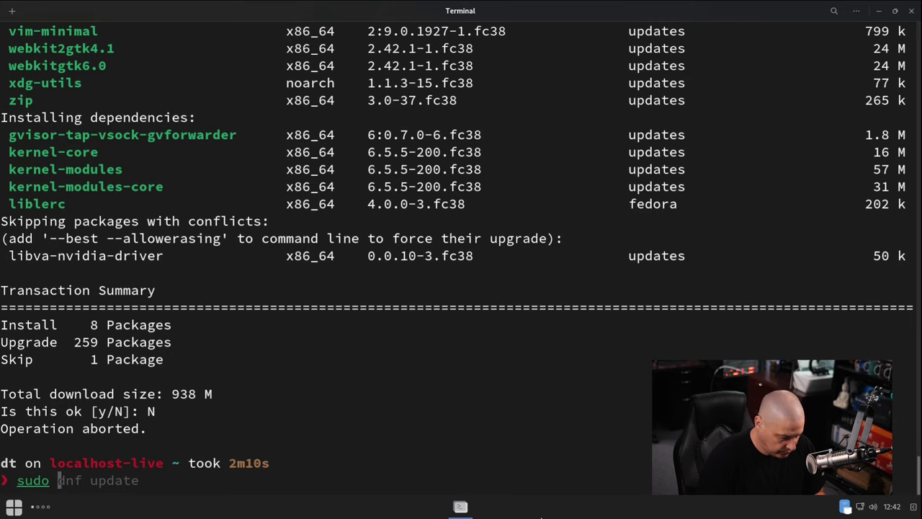
type("dnf list i")
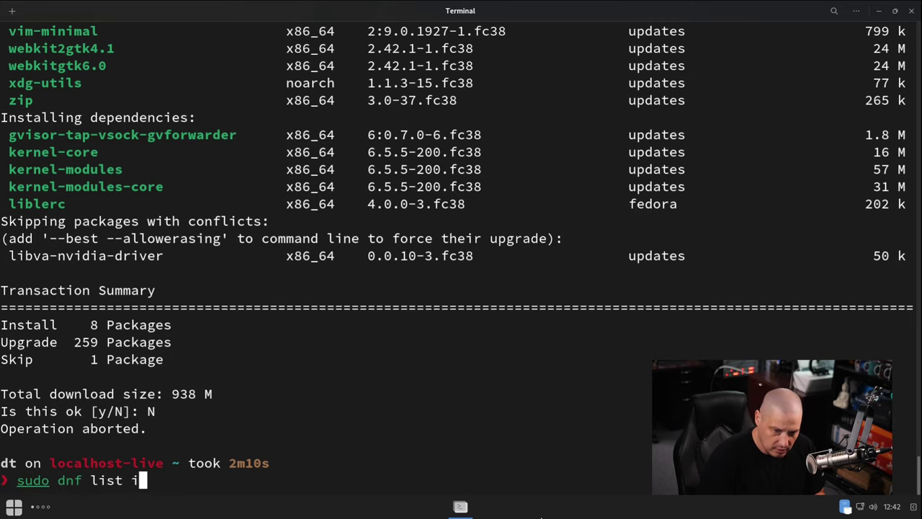
type("nstalled")
key("Return")
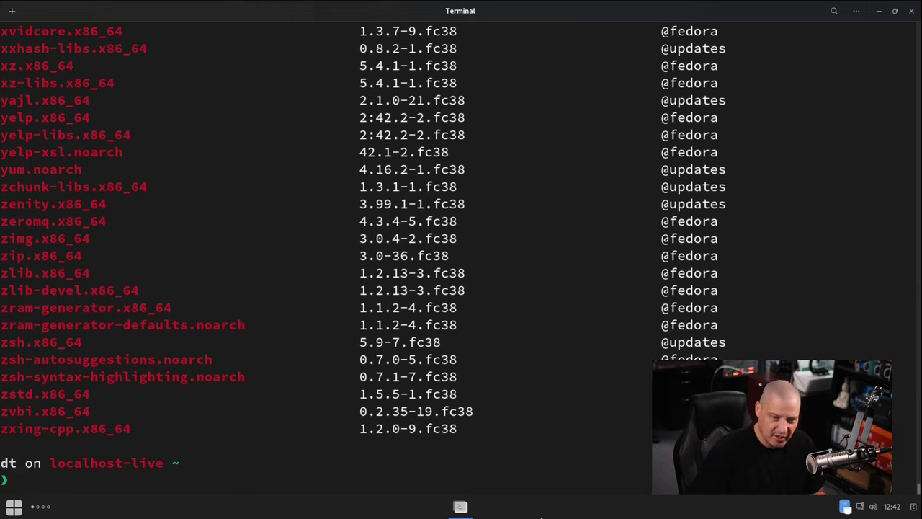
key("Up")
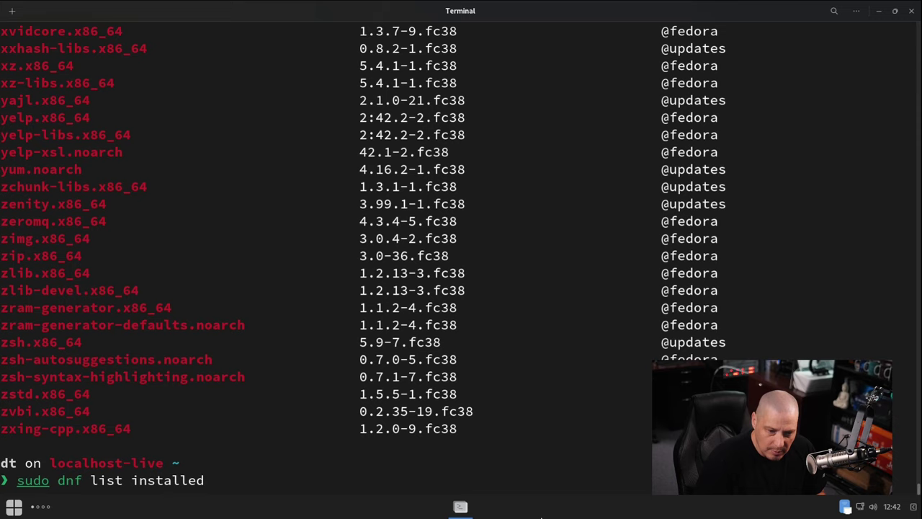
type("|")
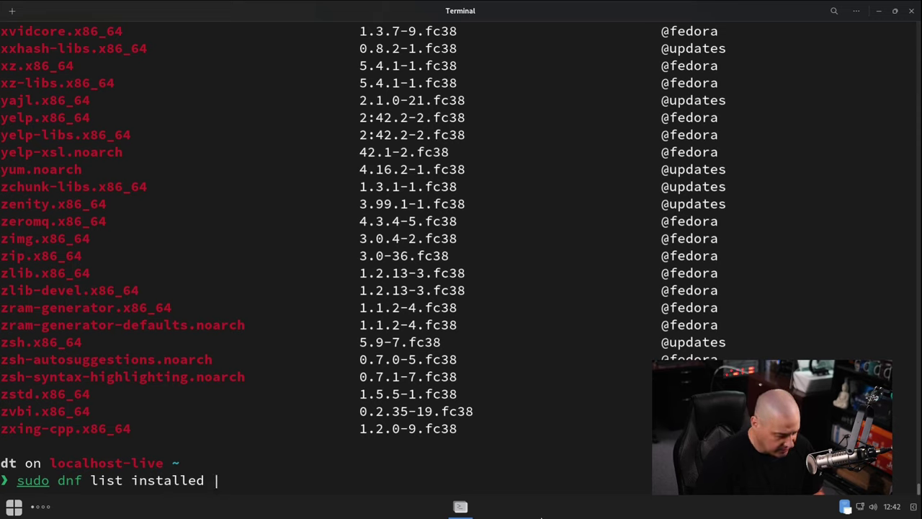
type(" wc -l")
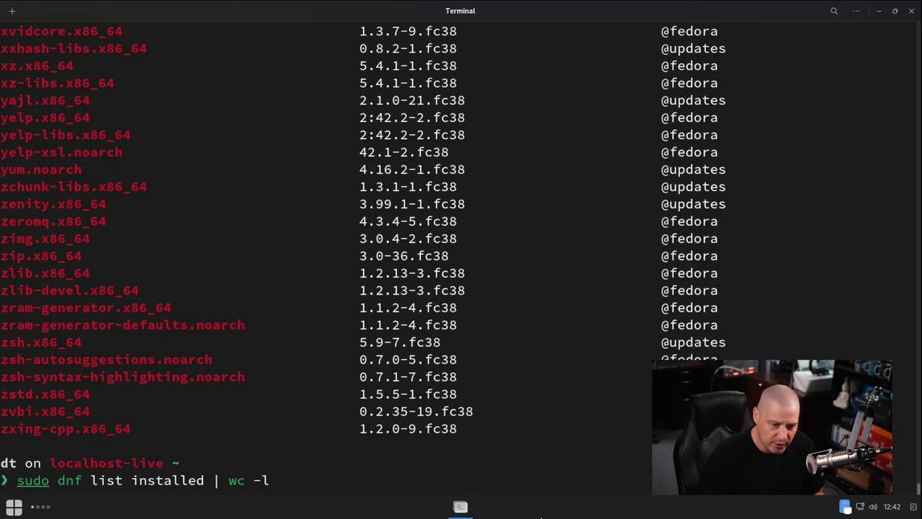
key("Return")
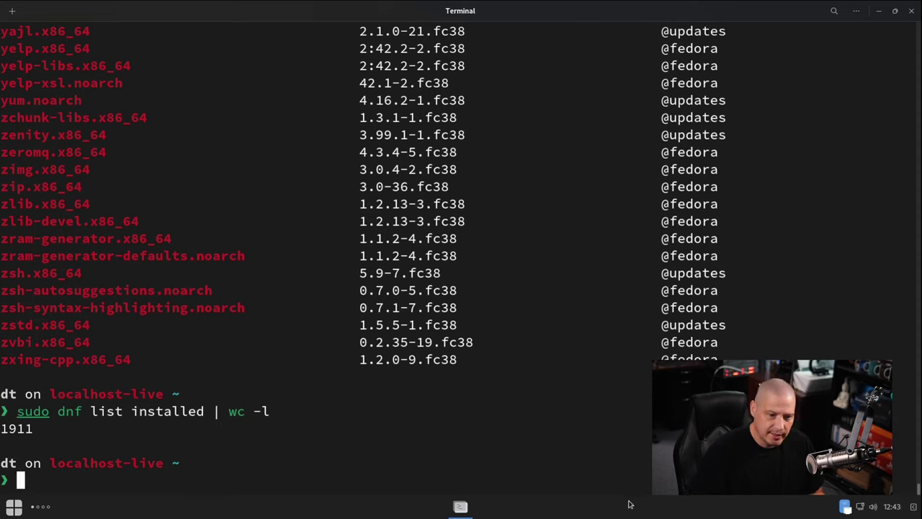
Locate flatpak at /usr/bin/flatpak and confirm 'flatpak list' shows no installed apps.
type("wh")
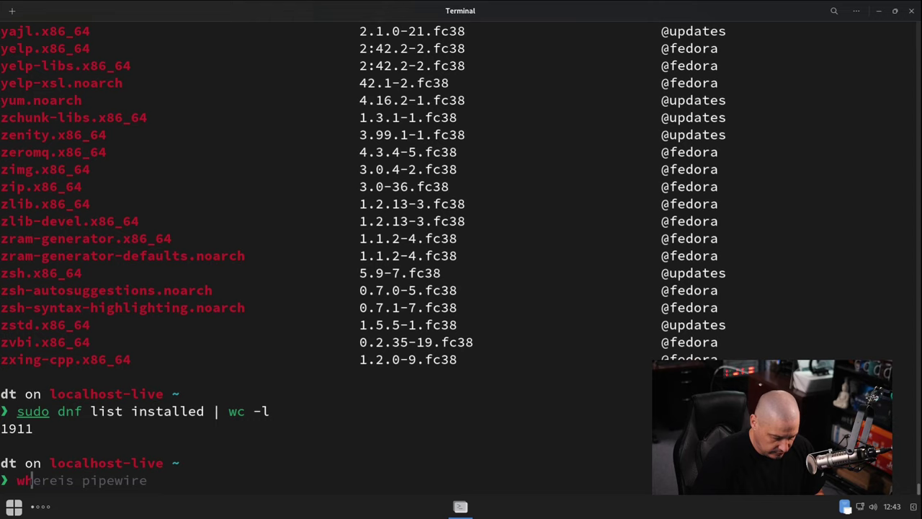
type("ereis flatpak")
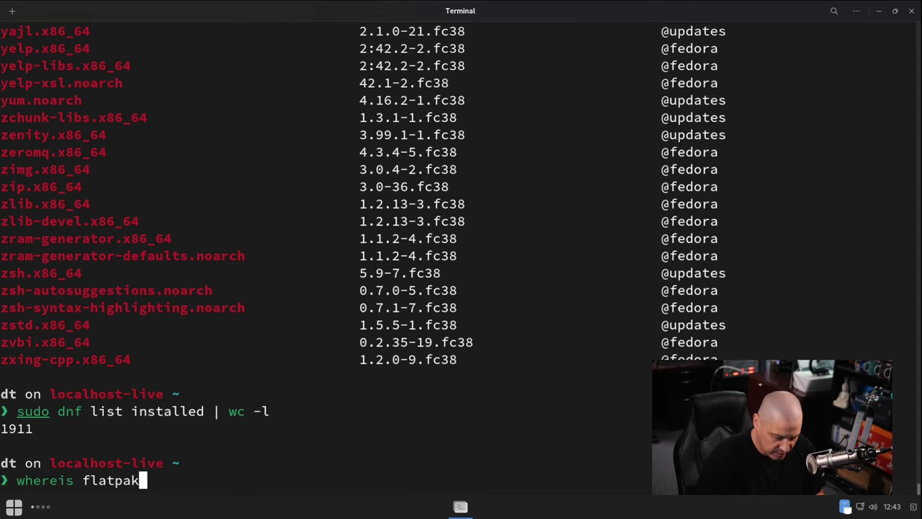
key("Return")
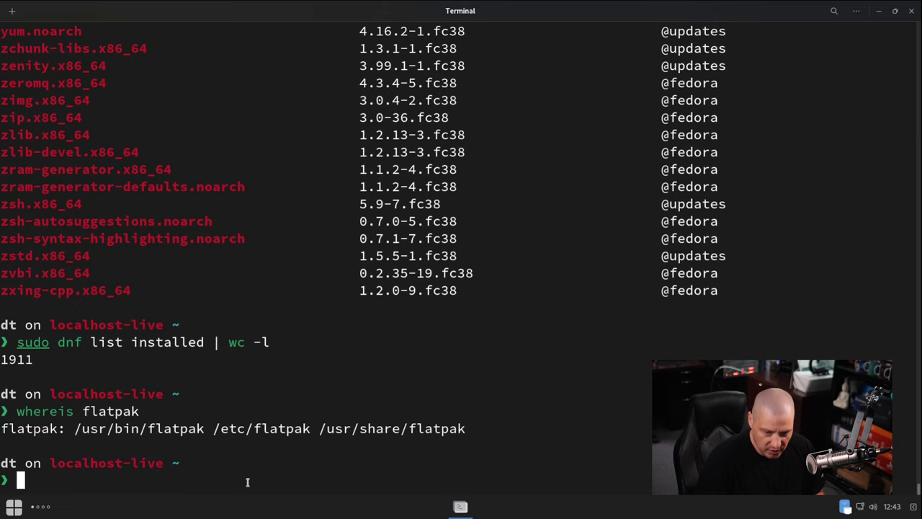
type("flatpa")
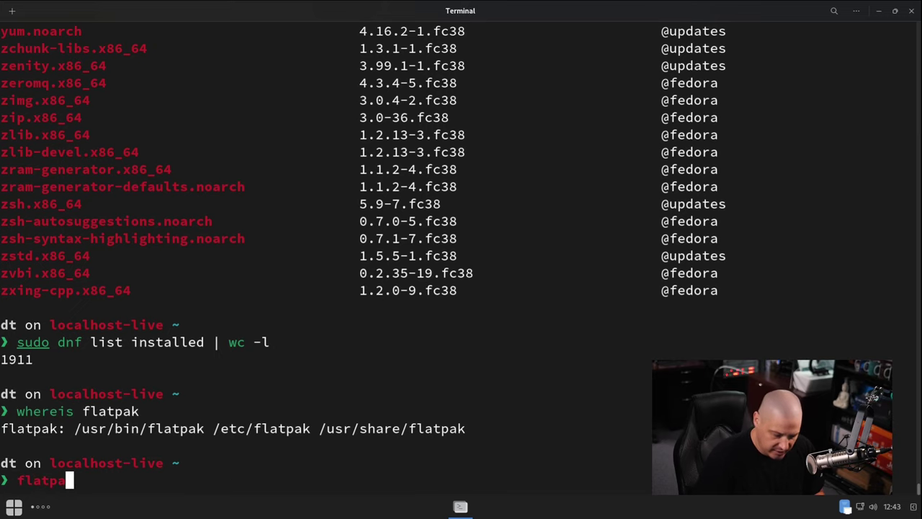
type("k list")
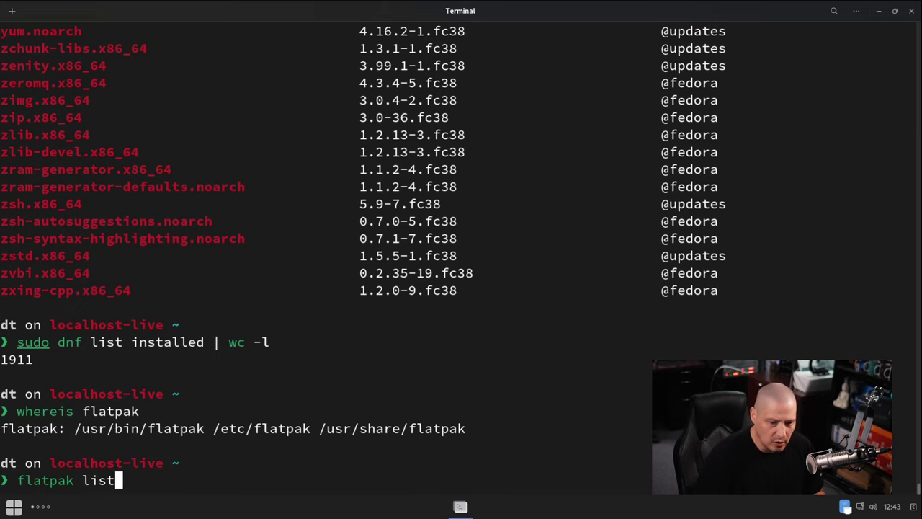
key("Return")
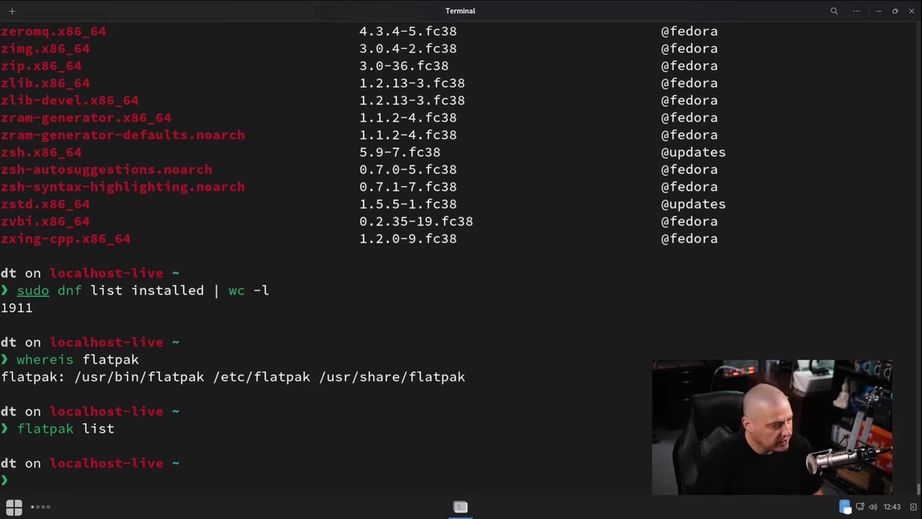
Run 'whereis snapd' to confirm snapd is not present on the system.
type("wehre")
key("BackSpace")
key("BackSpace")
key("BackSpace")
key("BackSpace")
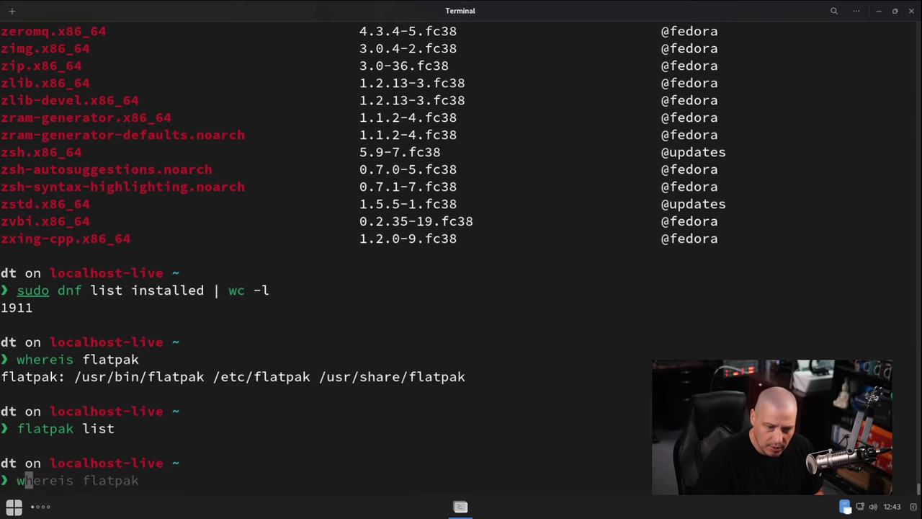
type("hereis snapd")
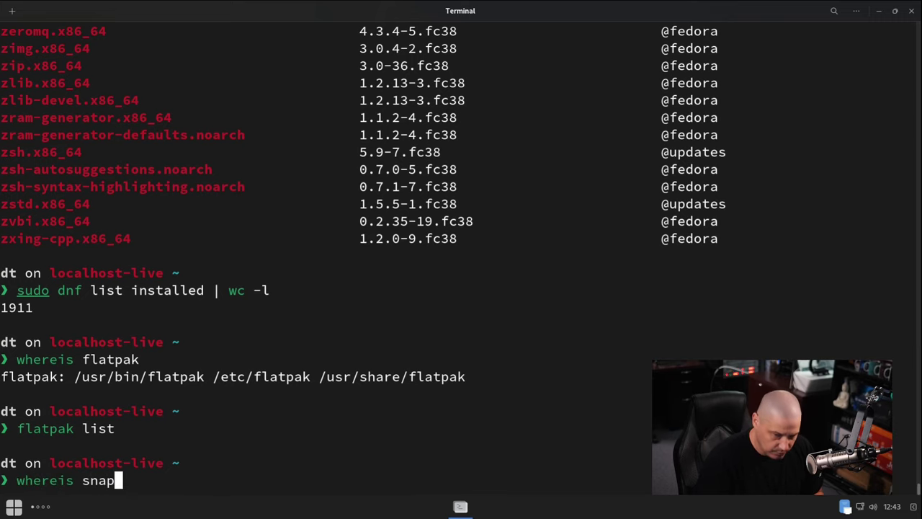
key("Return")
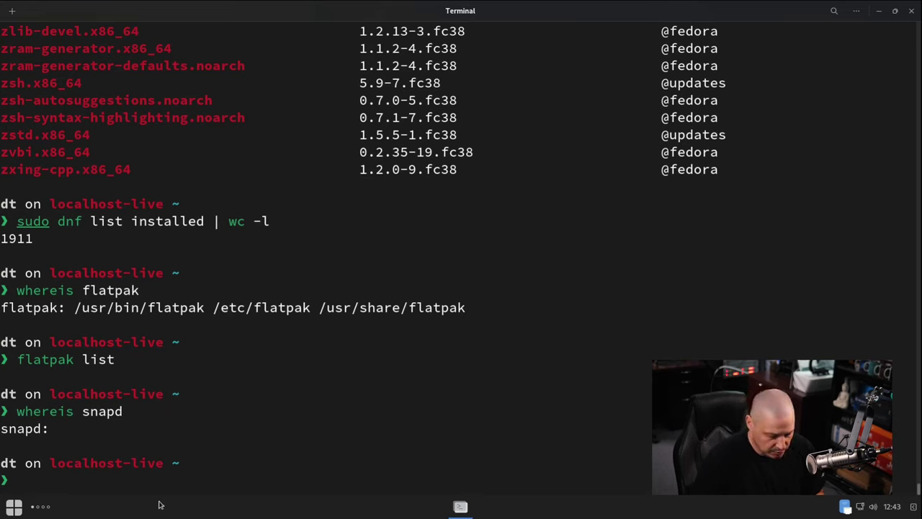
Start 'sudo dnf install snapd' (3 packages, 18 M), then answer N to abort.
type("sudo dn")
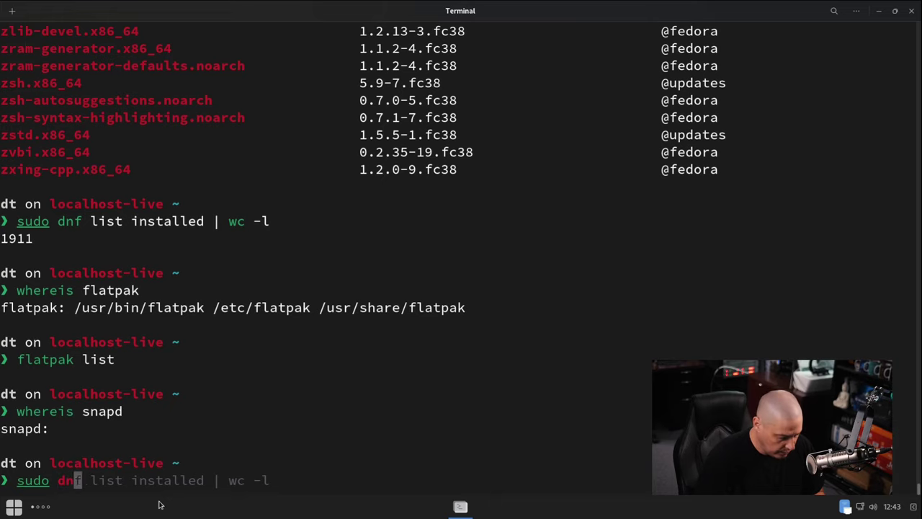
type("f install snap")
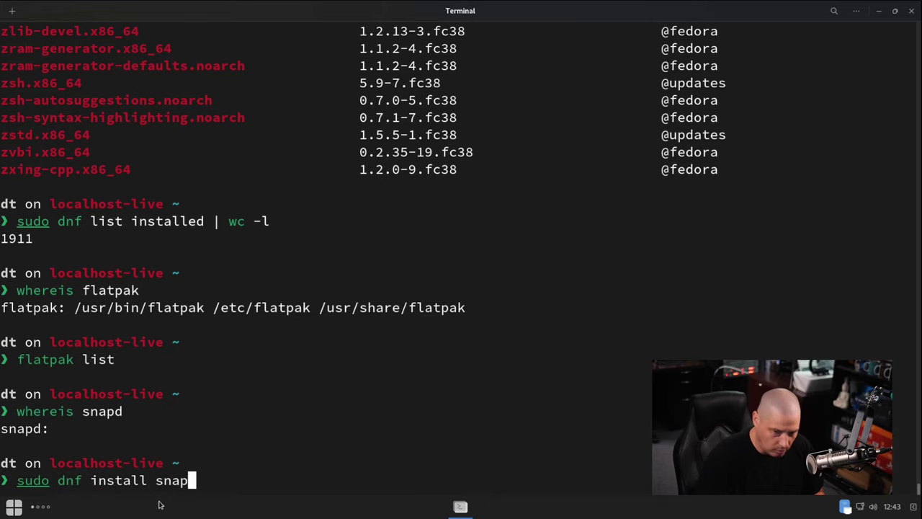
type("d")
key("Return")
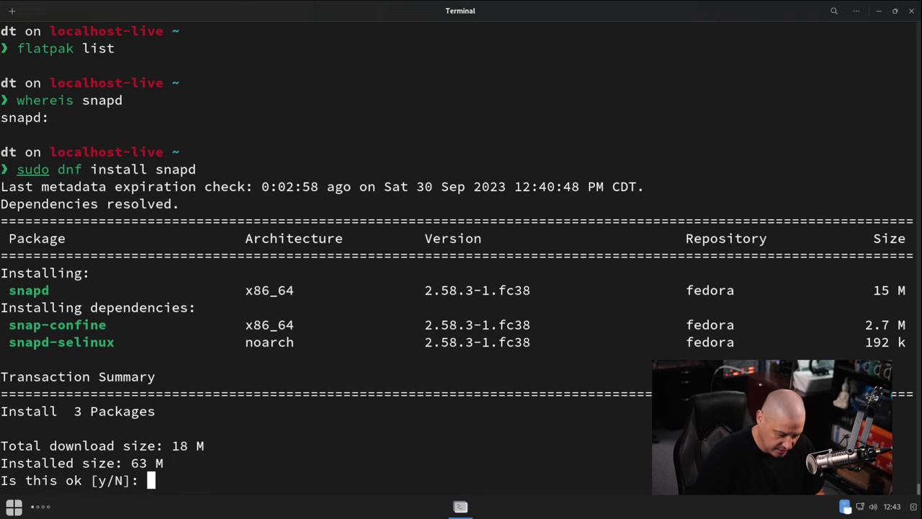
type("N")
key("Return")
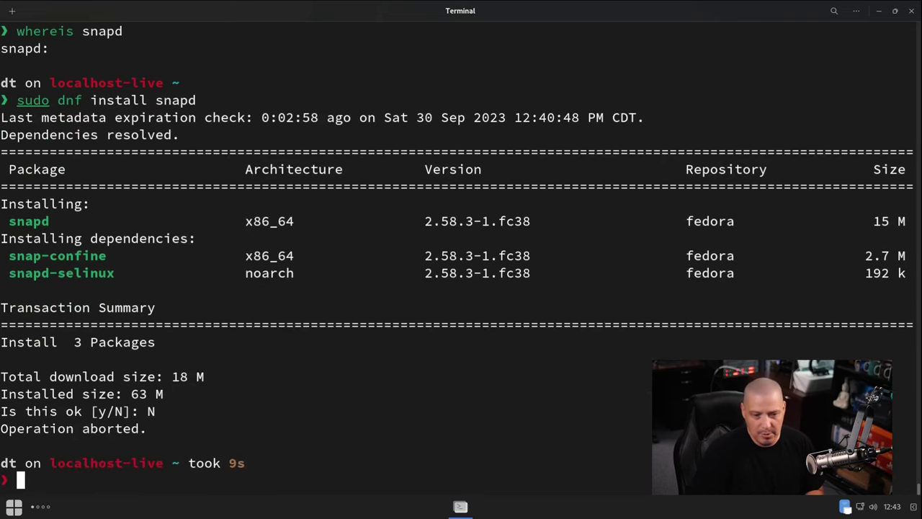